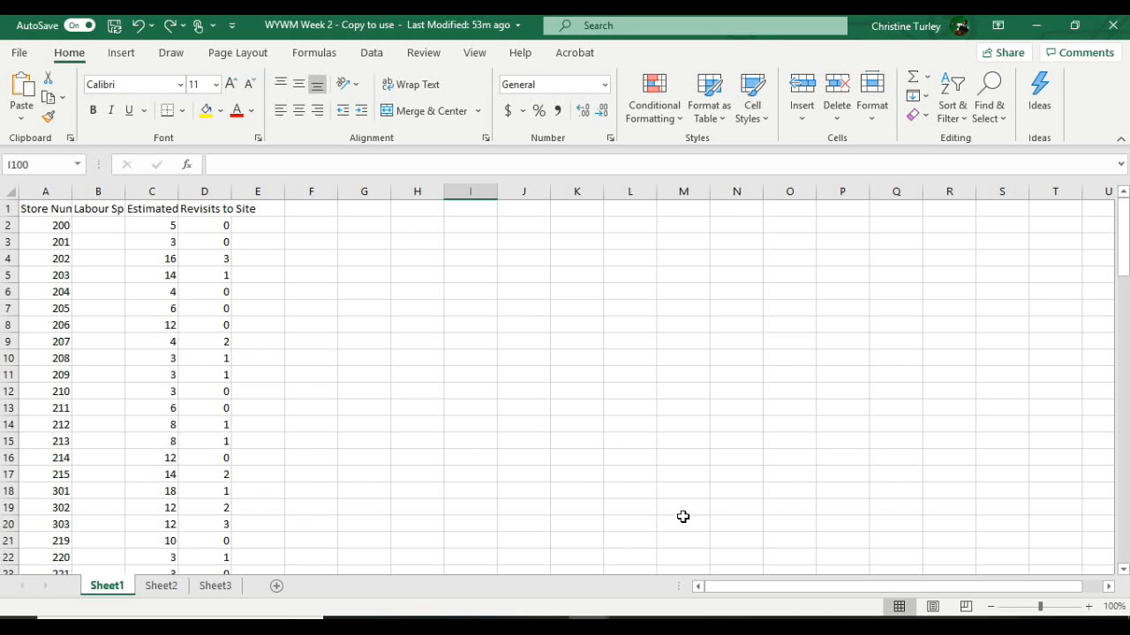
- Convert the store data range A1:D101 on Sheet1 into a table with headers
{"action": "left_click", "coordinate": [49, 217]}
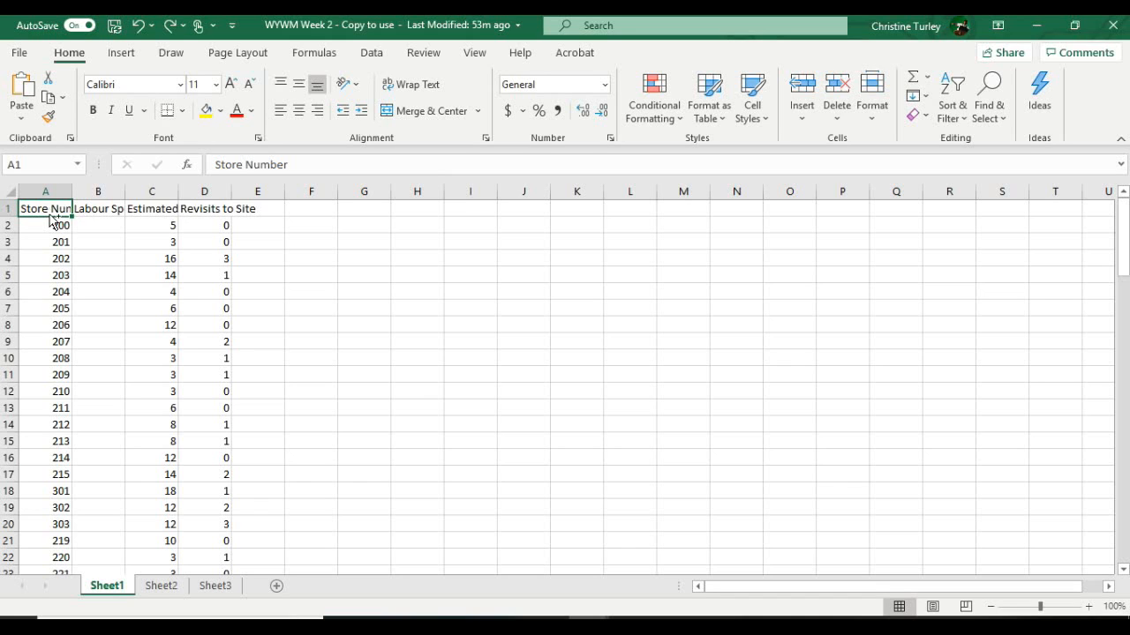
{"action": "key", "text": "ctrl+shift+Down"}
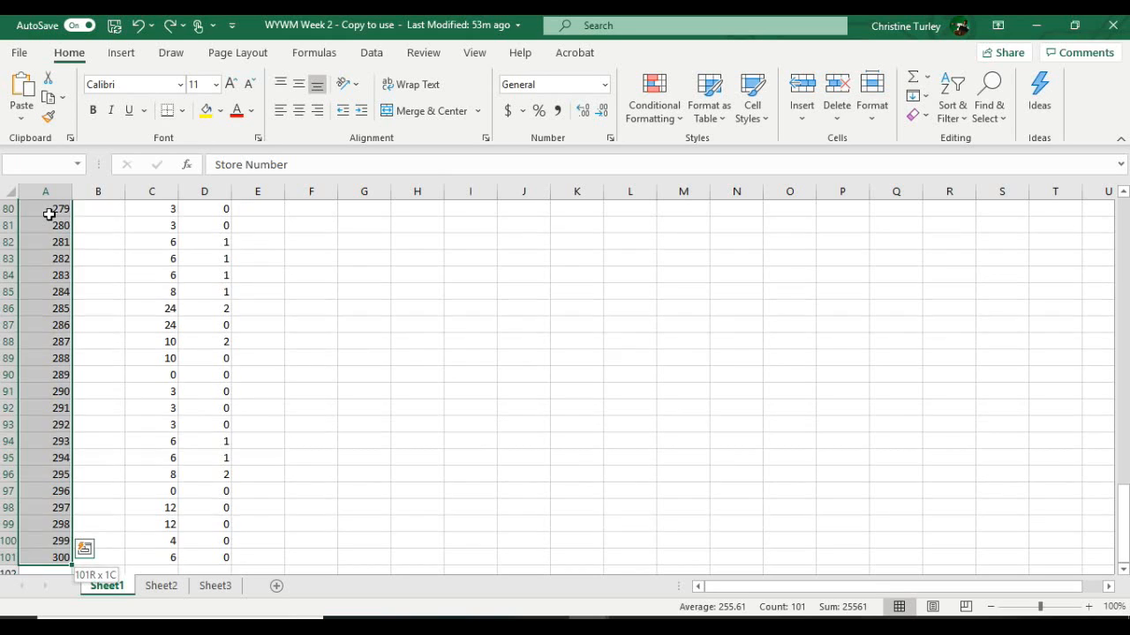
{"action": "key", "text": "ctrl+shift+Right"}
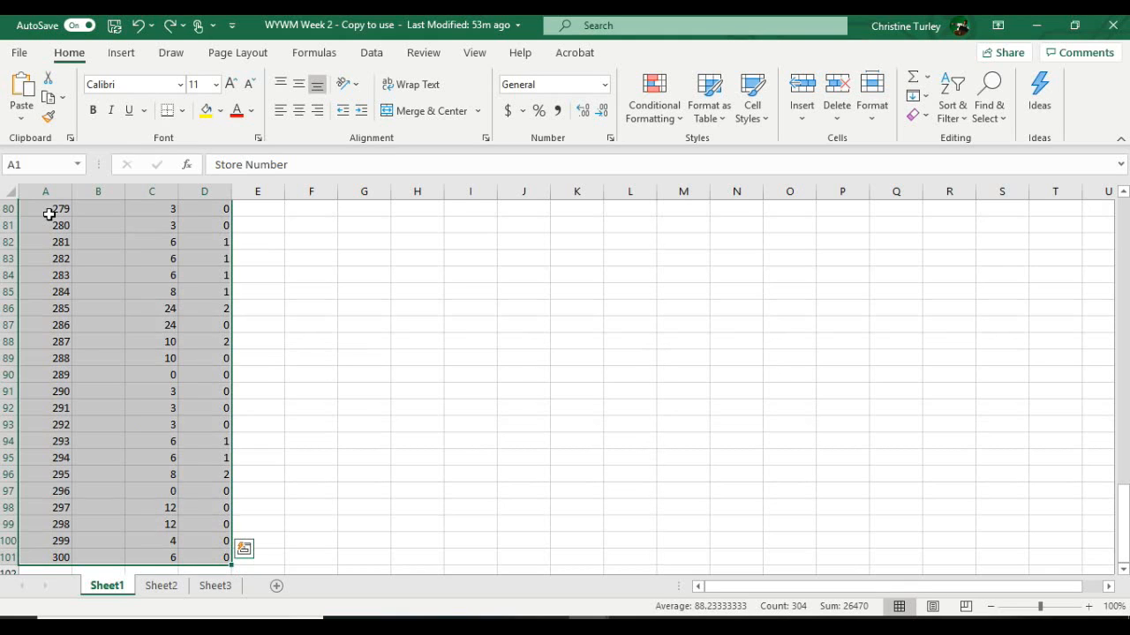
{"action": "key", "text": "ctrl+t"}
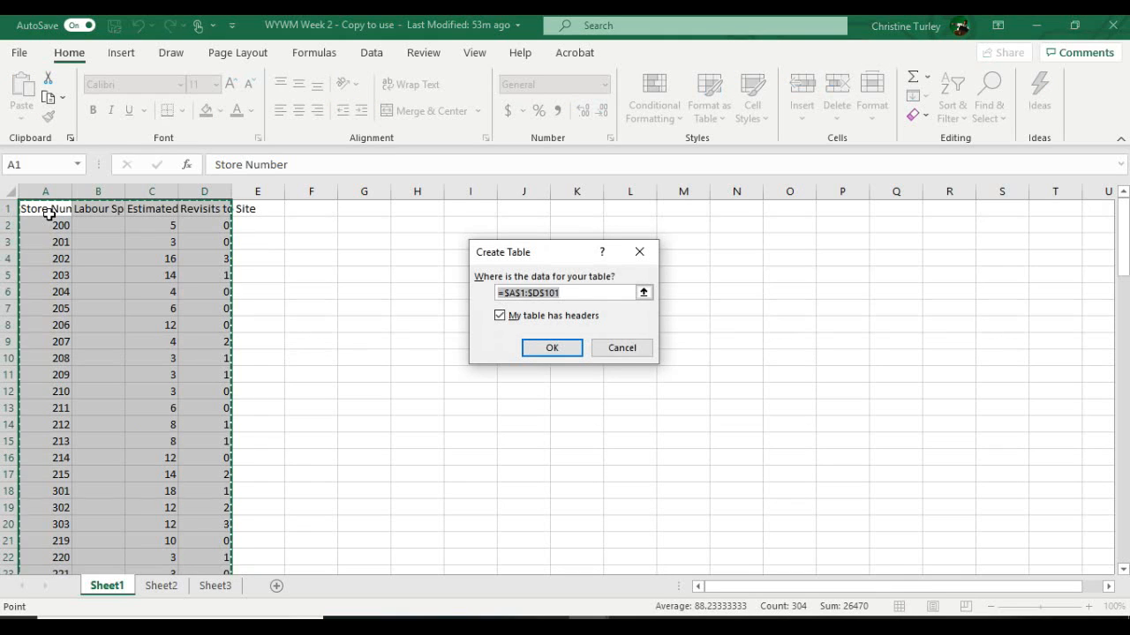
{"action": "left_click", "coordinate": [574, 349]}
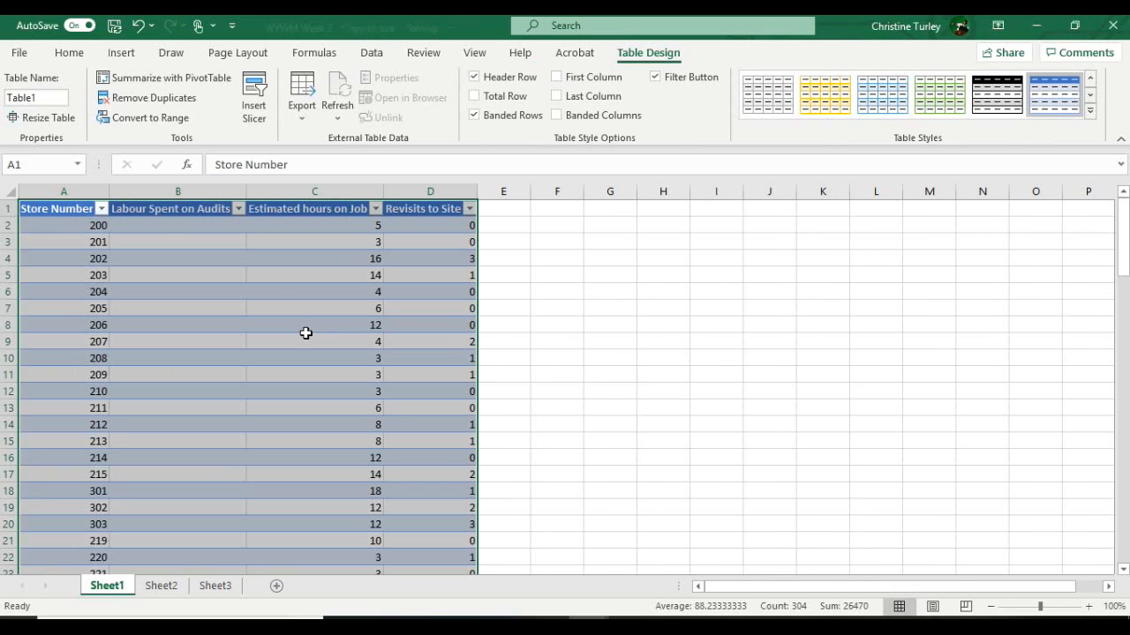
- Narrow the Labour Spent on Audits, Estimated hours on Job and Revisits to Site columns
{"action": "left_click", "coordinate": [221, 272]}
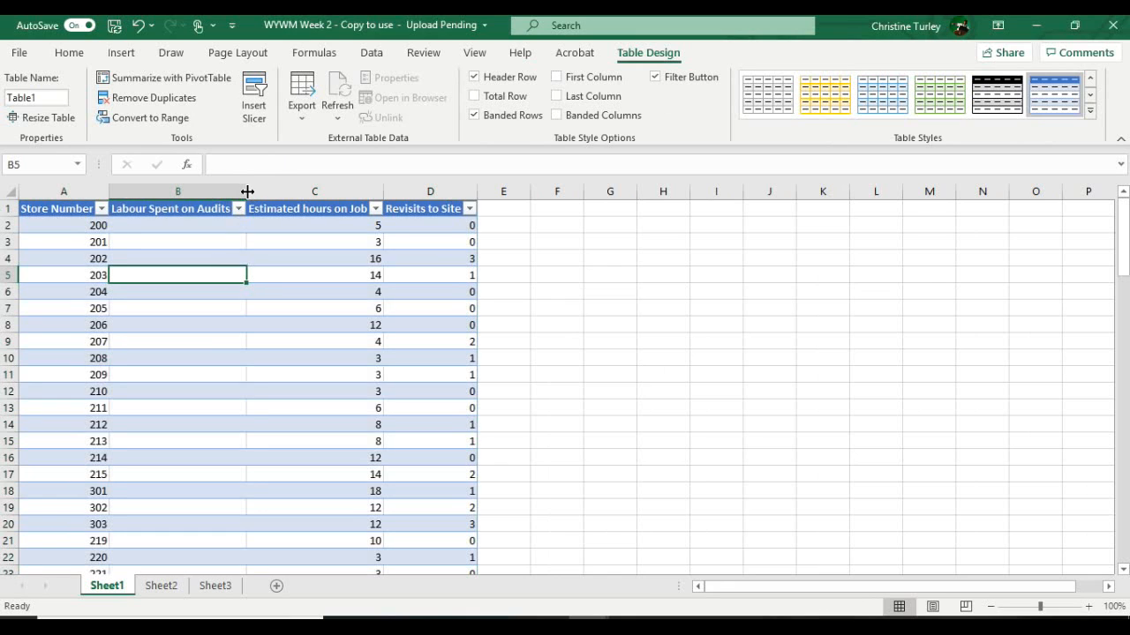
{"action": "left_click_drag", "start_coordinate": [245, 191], "coordinate": [179, 196]}
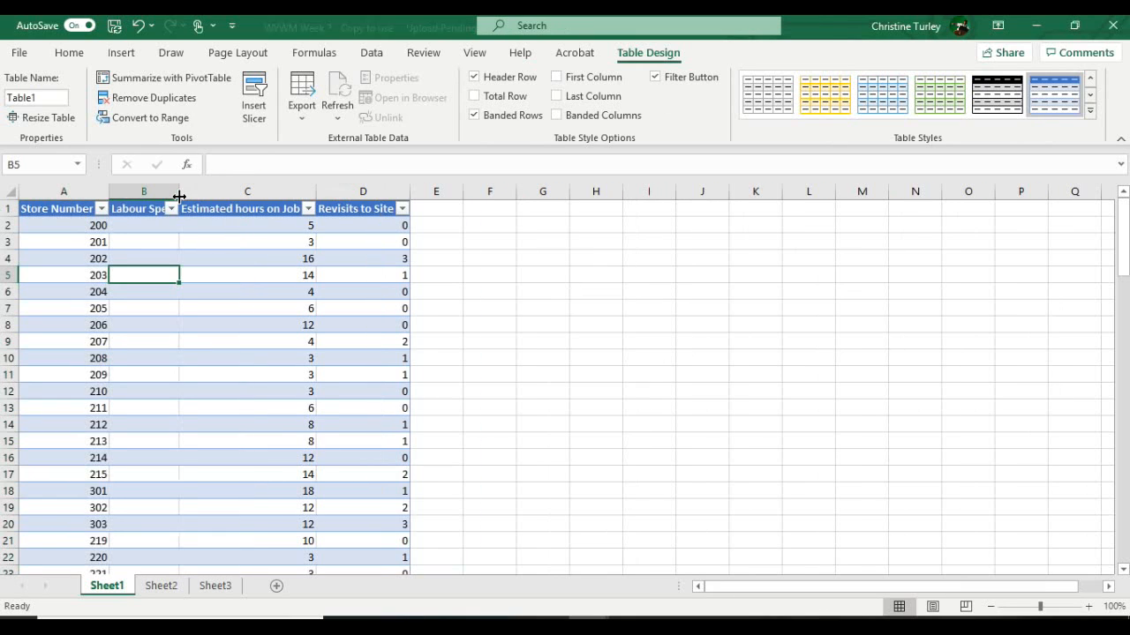
{"action": "left_click_drag", "start_coordinate": [315, 191], "coordinate": [254, 192]}
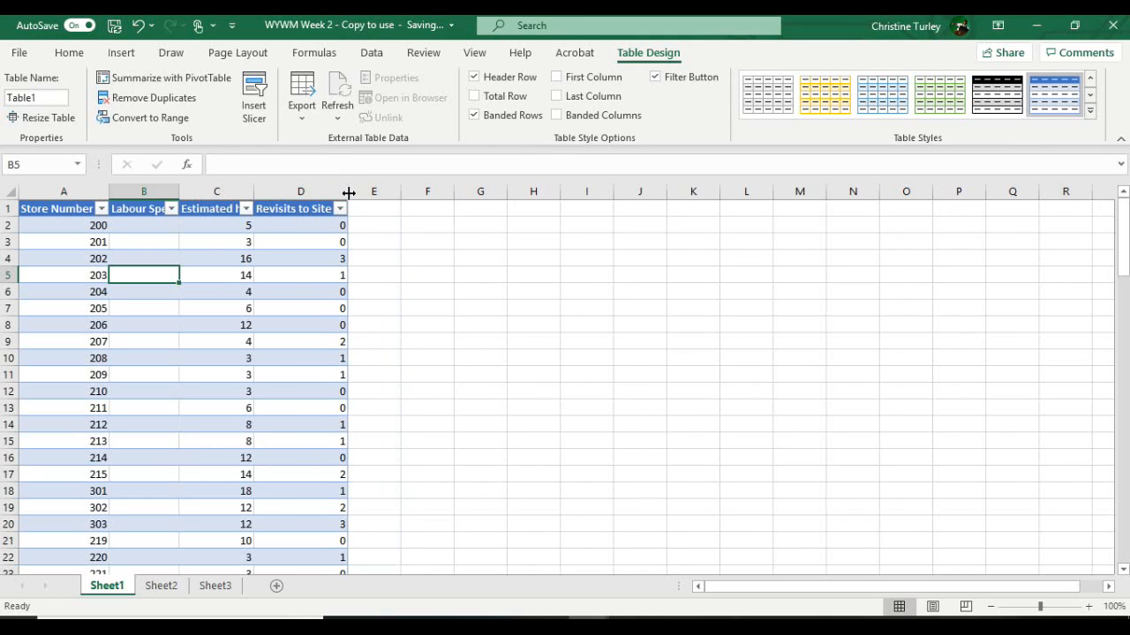
{"action": "left_click_drag", "start_coordinate": [353, 191], "coordinate": [327, 194]}
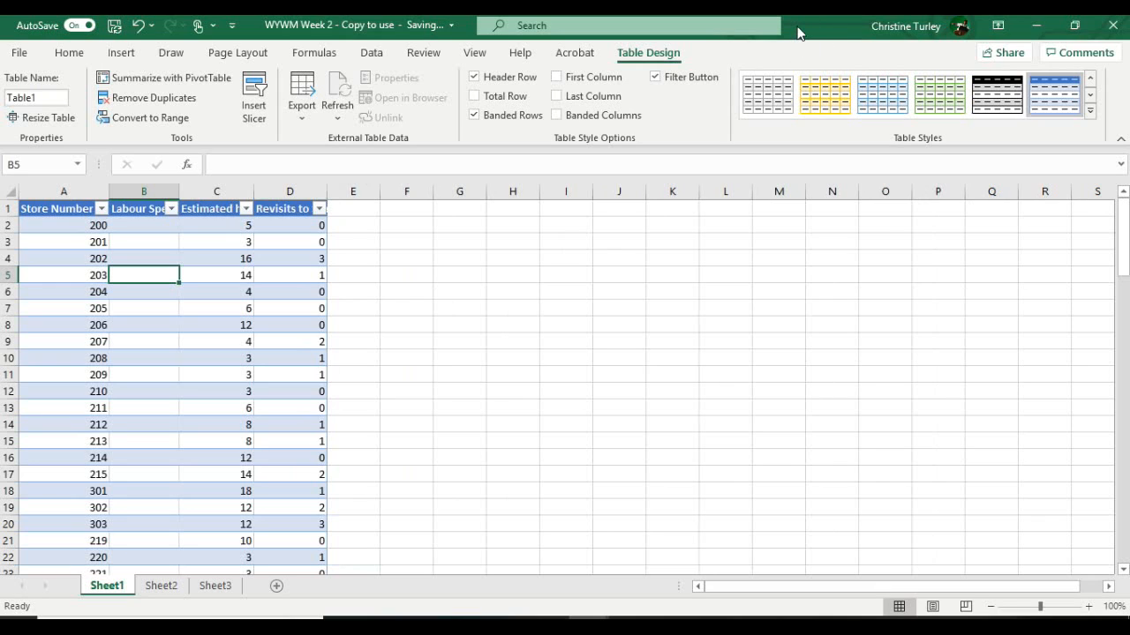
- Arrange this workbook side by side with the "WYWM Week 1 to move to week 2" workbook
{"action": "left_click_drag", "start_coordinate": [797, 32], "coordinate": [1128, 106]}
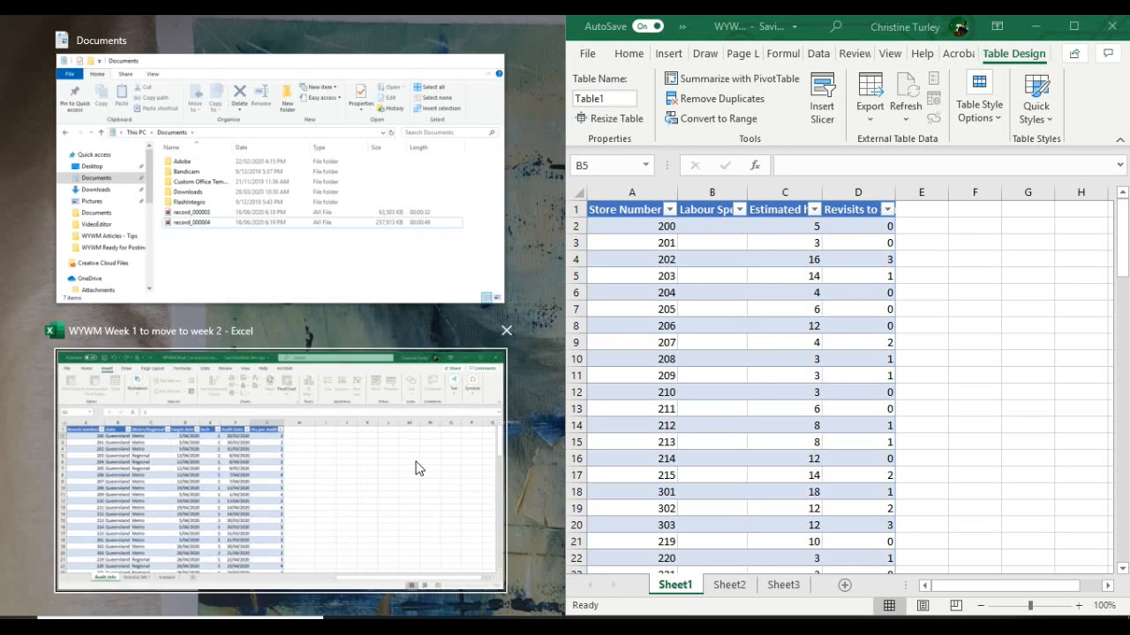
{"action": "left_click", "coordinate": [418, 468]}
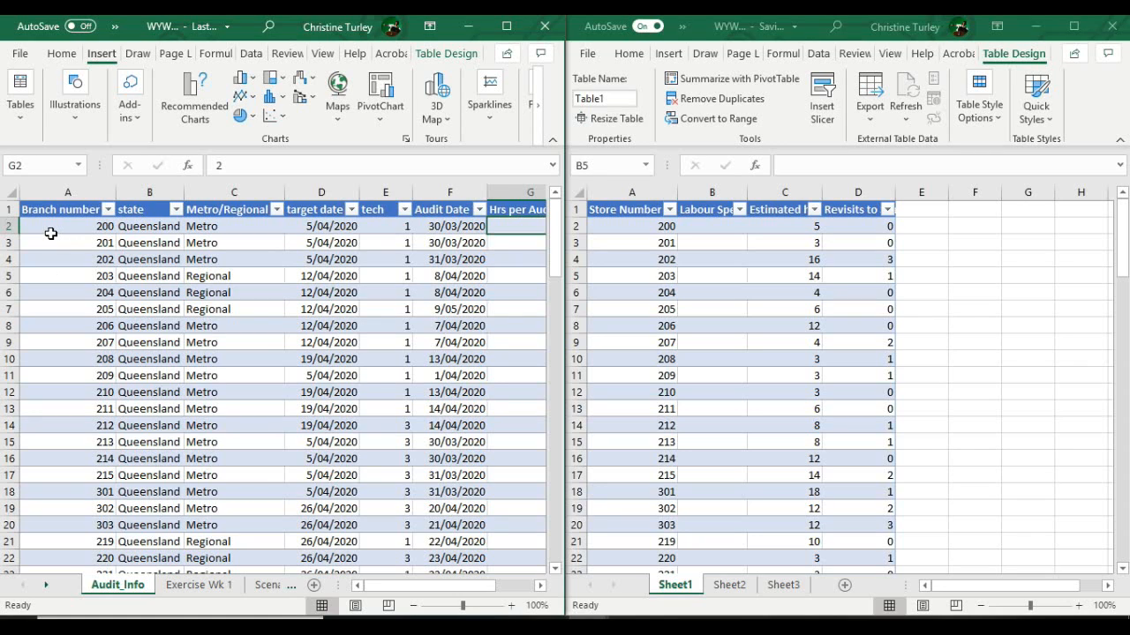
- Rename the Branch number header on the Audit_Info sheet as "Store Number" and slightly narrow that column
{"action": "left_click", "coordinate": [51, 209]}
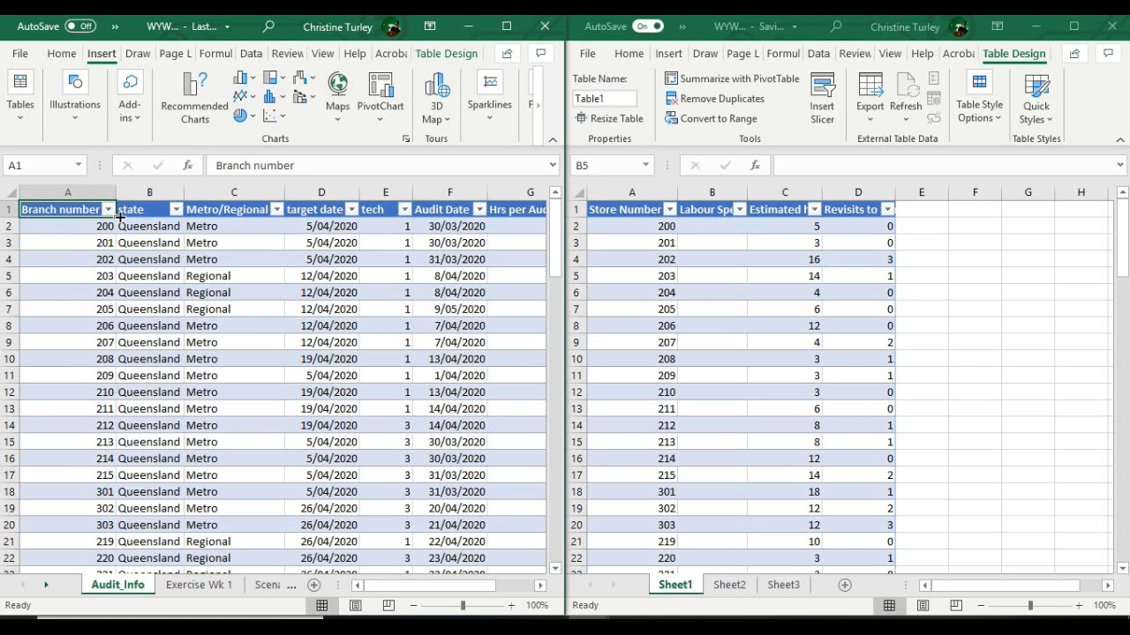
{"action": "left_click", "coordinate": [308, 162]}
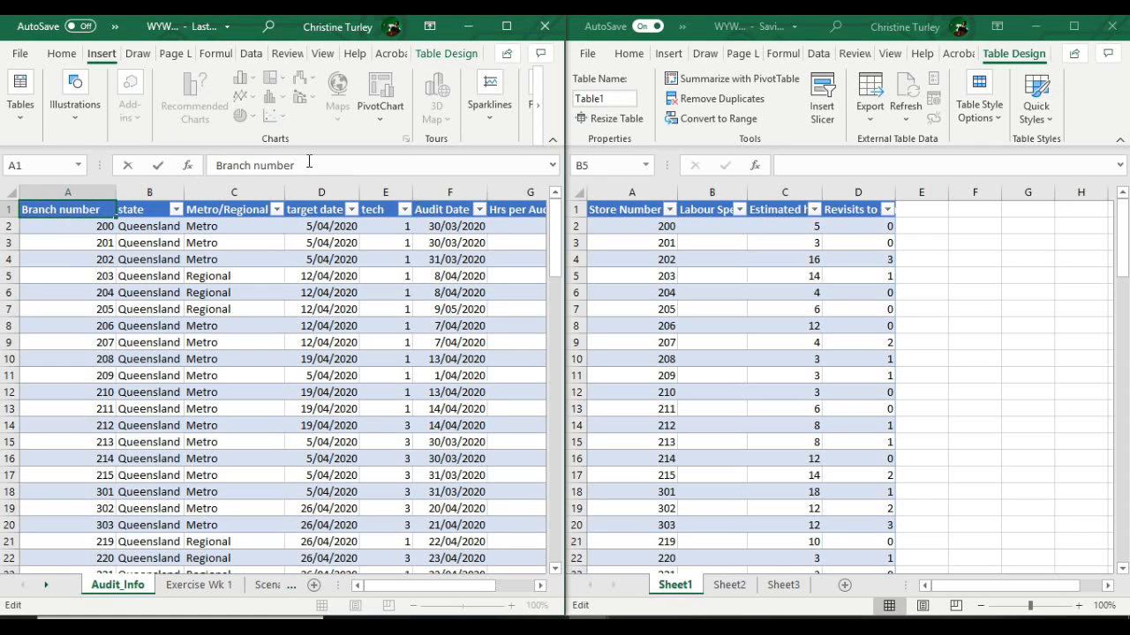
{"action": "left_click_drag", "start_coordinate": [308, 163], "coordinate": [198, 166]}
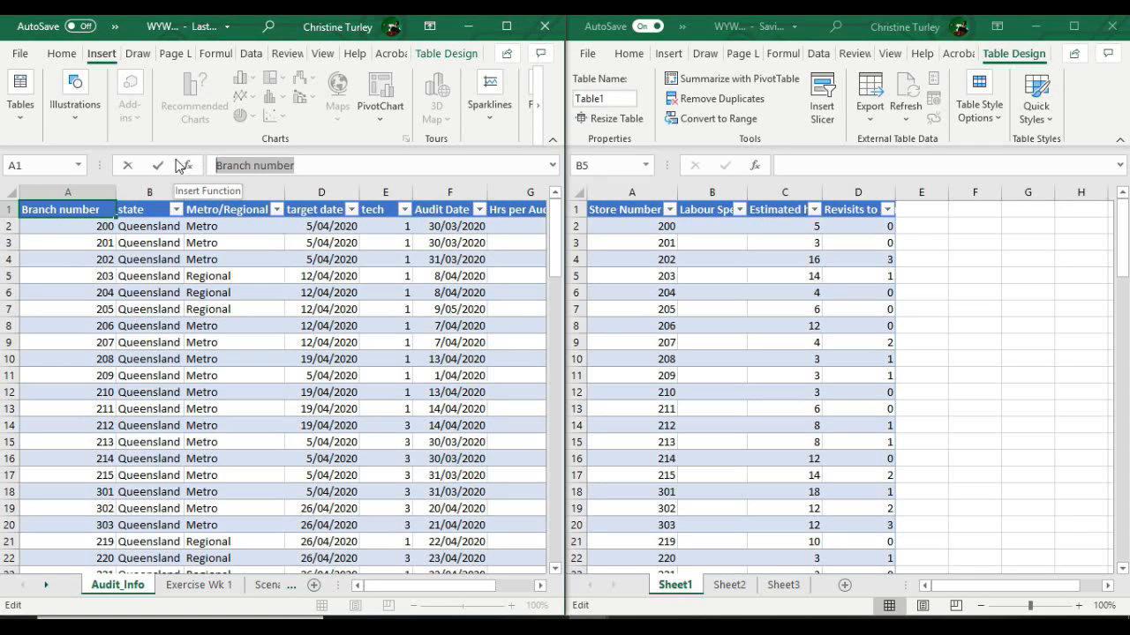
{"action": "type", "text": "Store"}
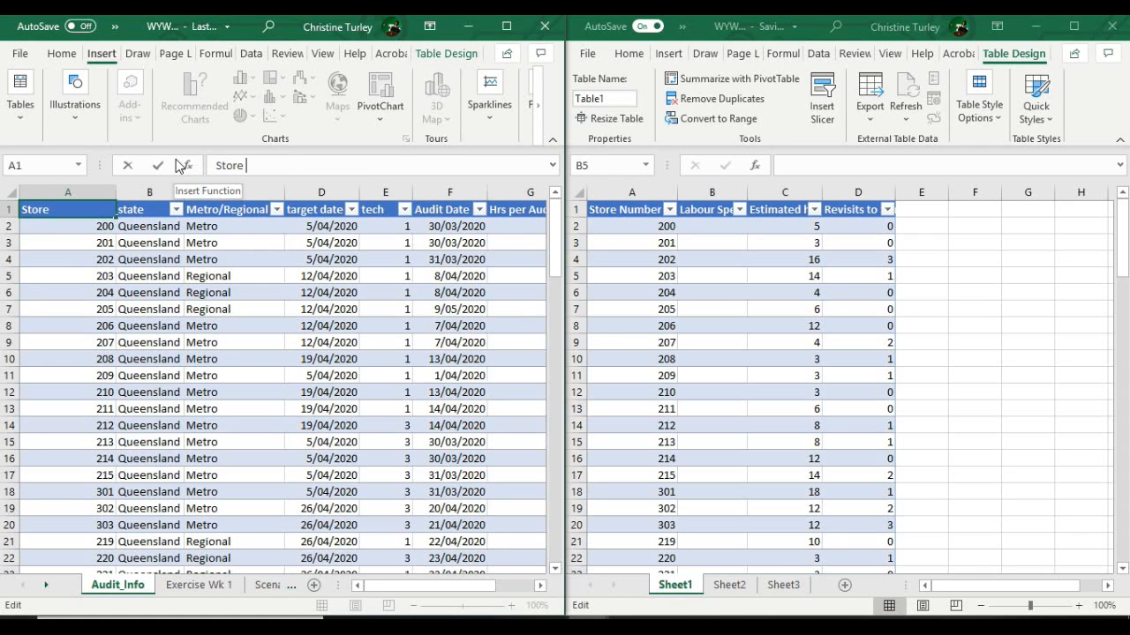
{"action": "type", "text": " Number"}
{"action": "left_click", "coordinate": [154, 273]}
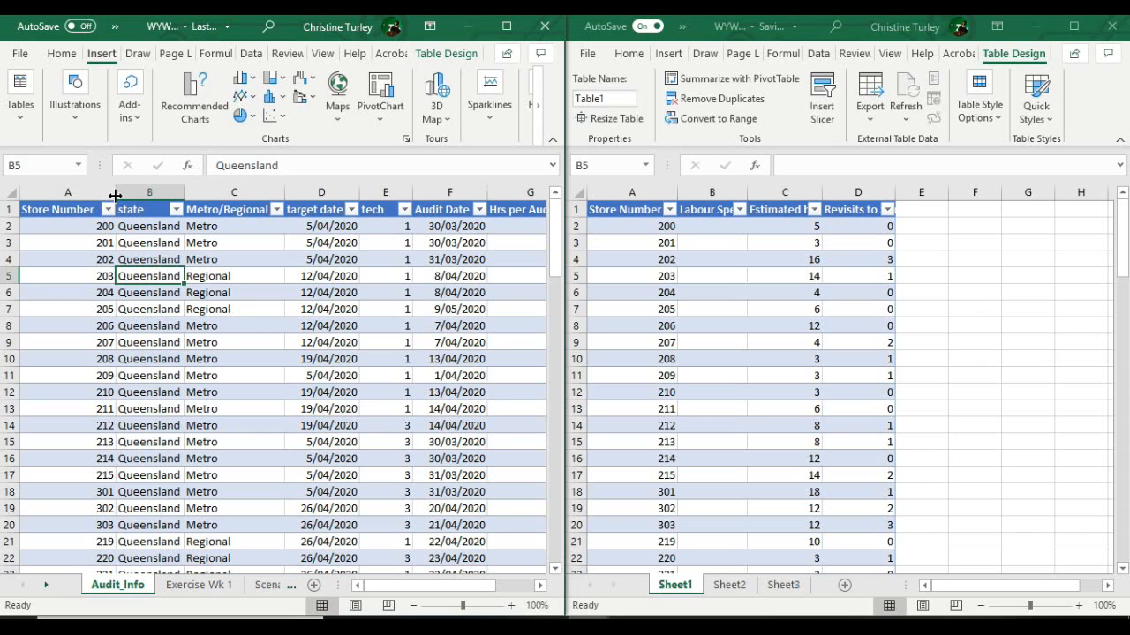
{"action": "left_click_drag", "start_coordinate": [115, 195], "coordinate": [99, 195]}
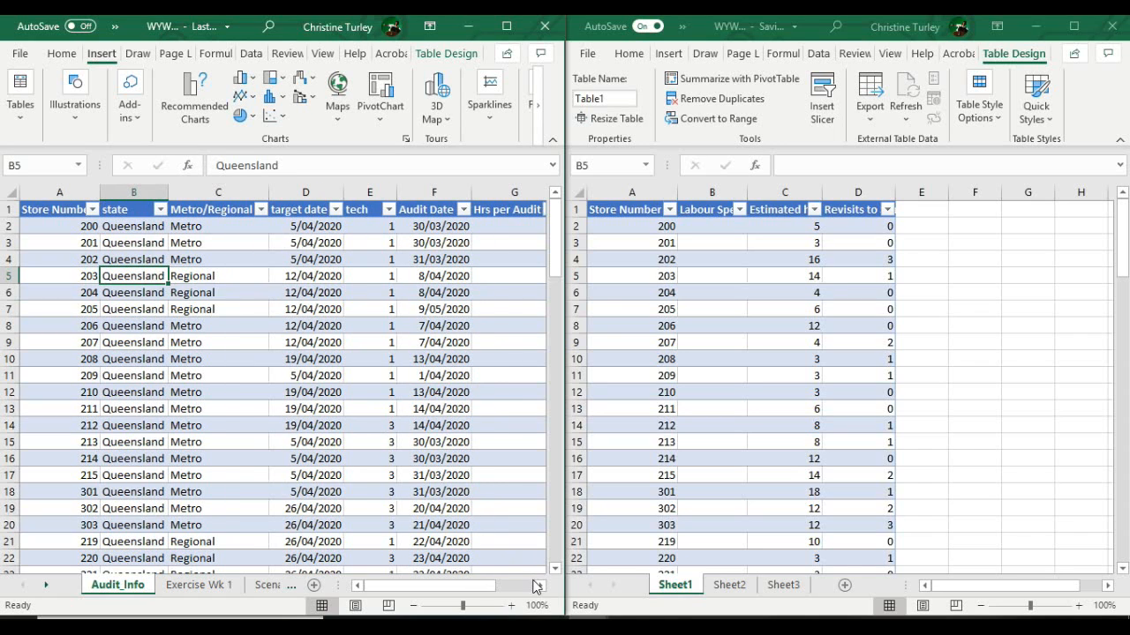
- Insert three new table columns to the right of Hrs per Audit on the Audit_Info sheet
{"action": "left_click", "coordinate": [540, 587]}
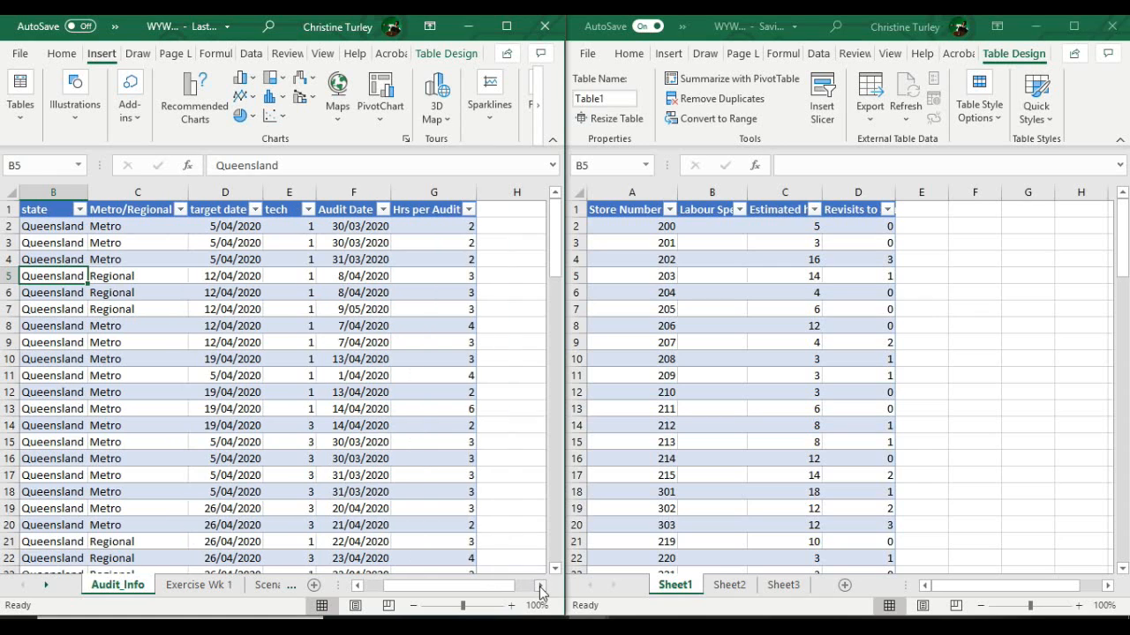
{"action": "left_click", "coordinate": [444, 254]}
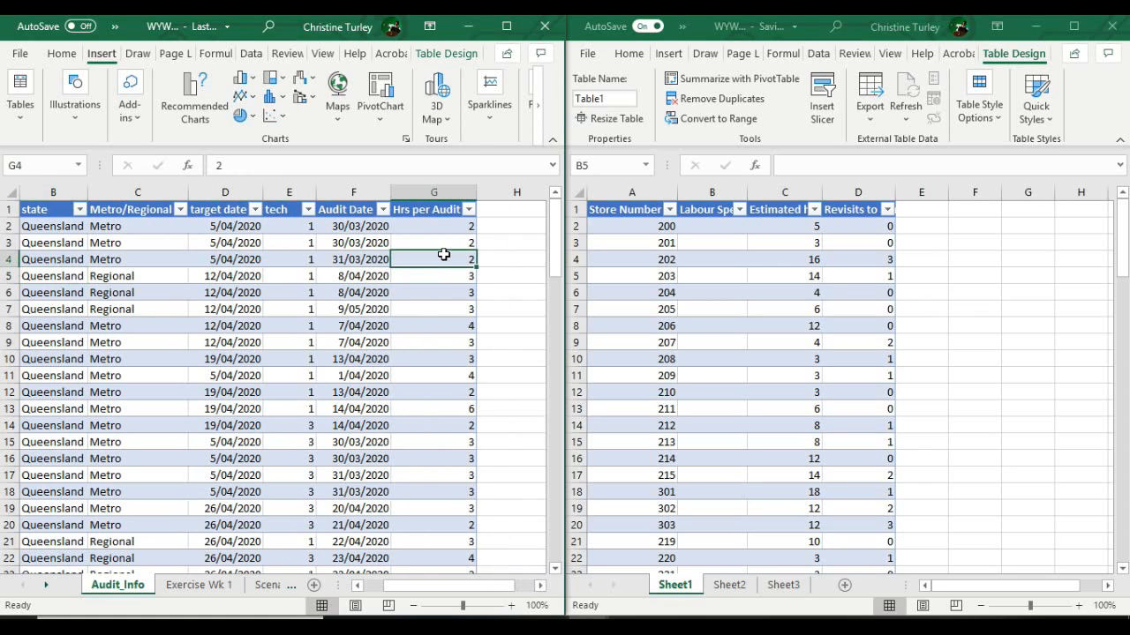
{"action": "right_click", "coordinate": [443, 256]}
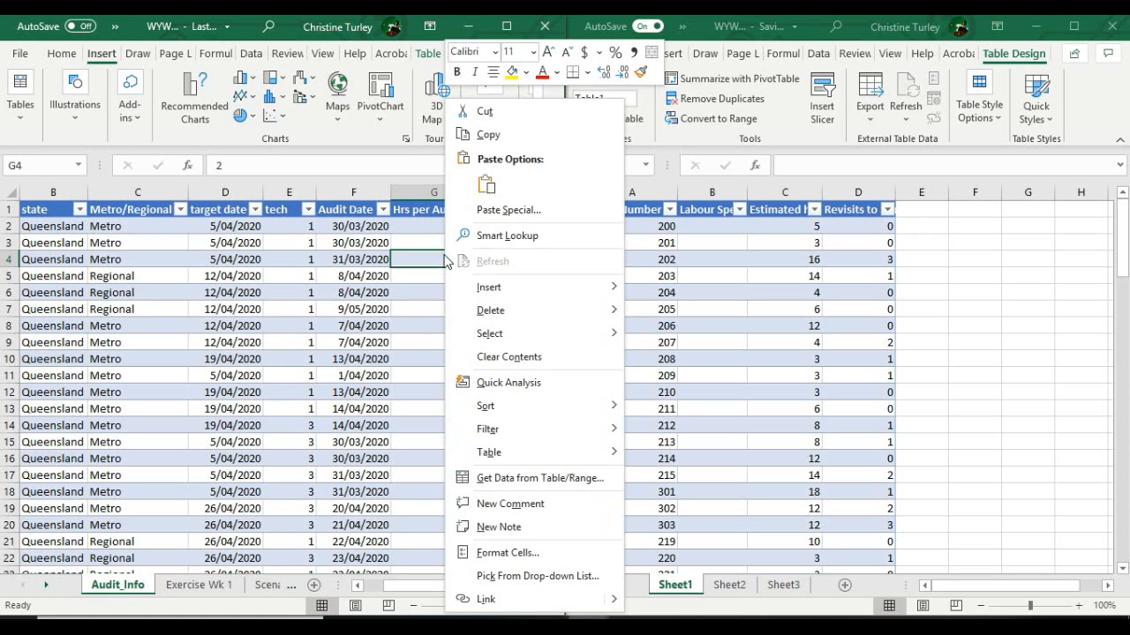
{"action": "mouse_move", "coordinate": [494, 288]}
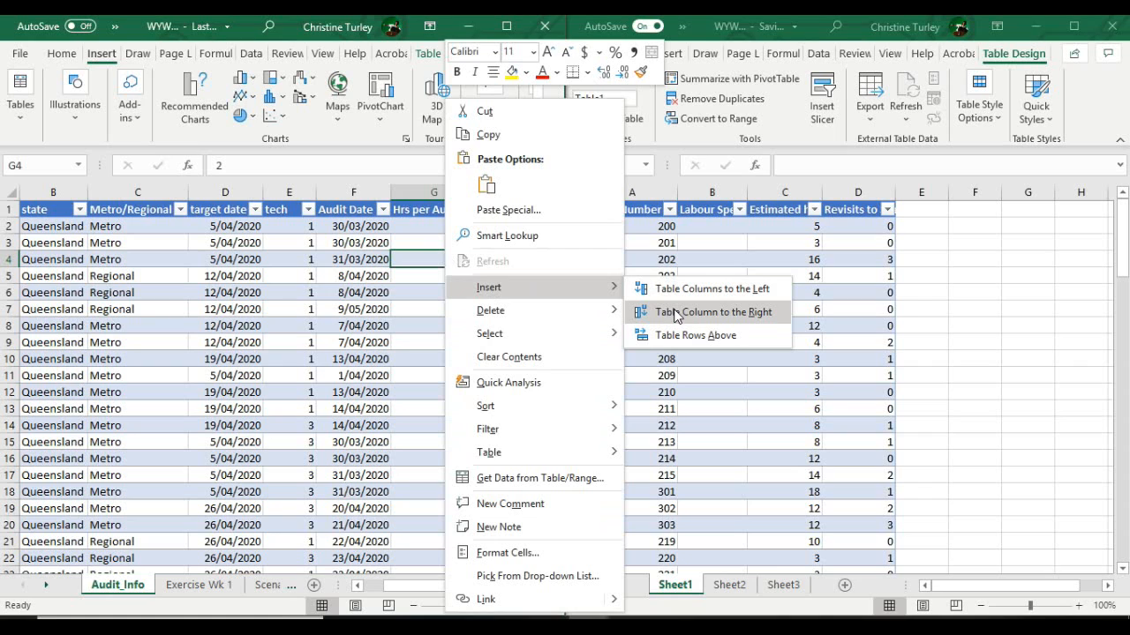
{"action": "left_click", "coordinate": [675, 314]}
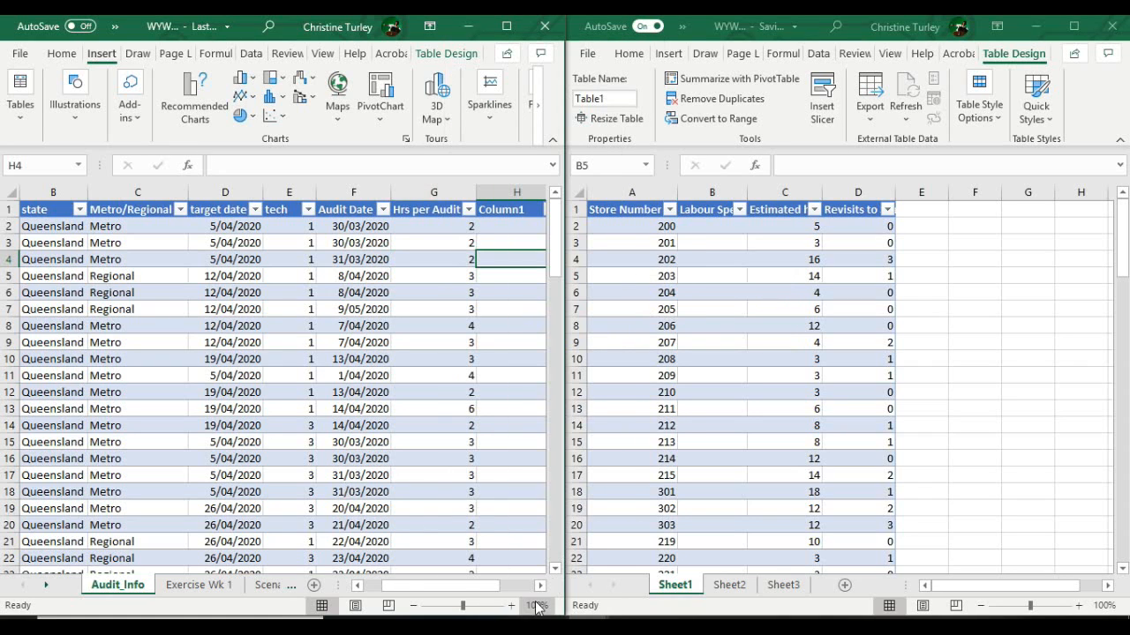
{"action": "left_click", "coordinate": [540, 586]}
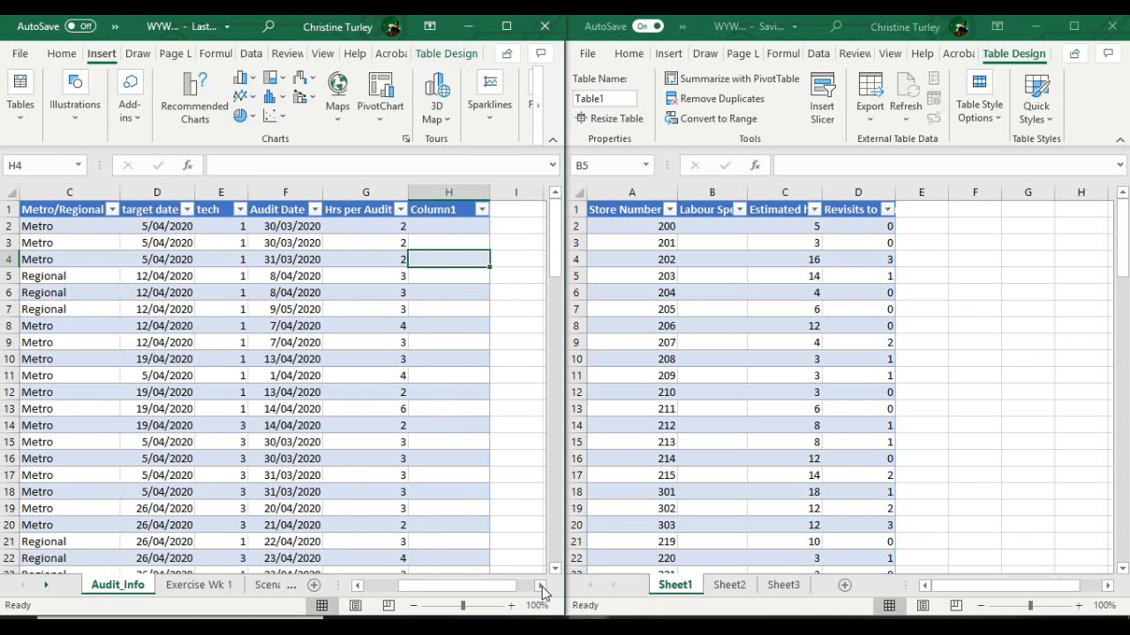
{"action": "right_click", "coordinate": [453, 259]}
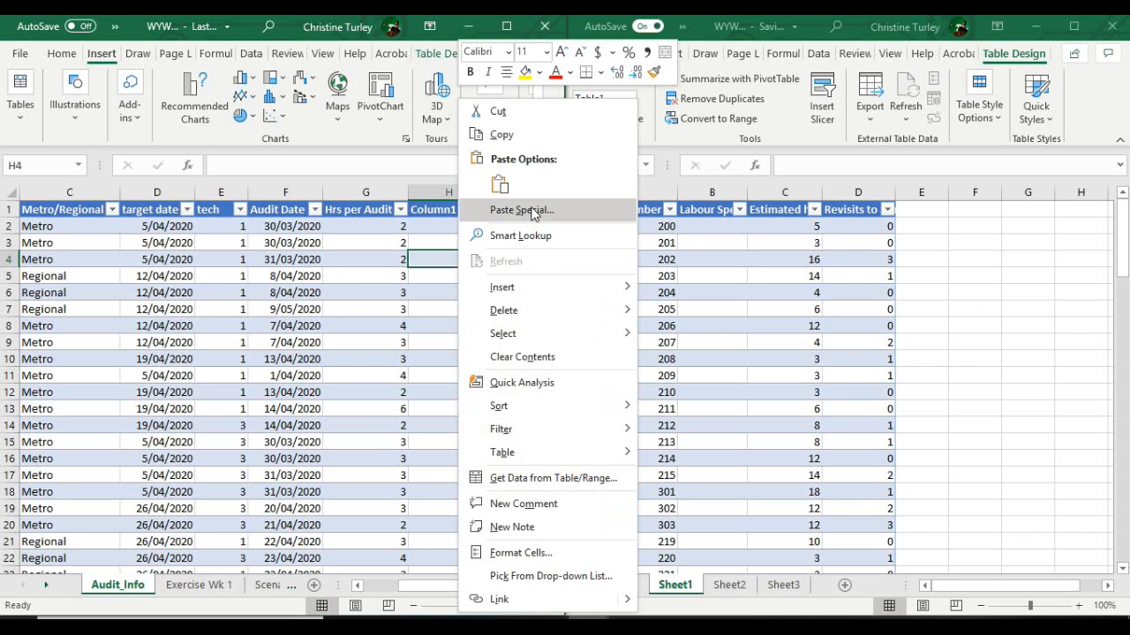
{"action": "mouse_move", "coordinate": [567, 288]}
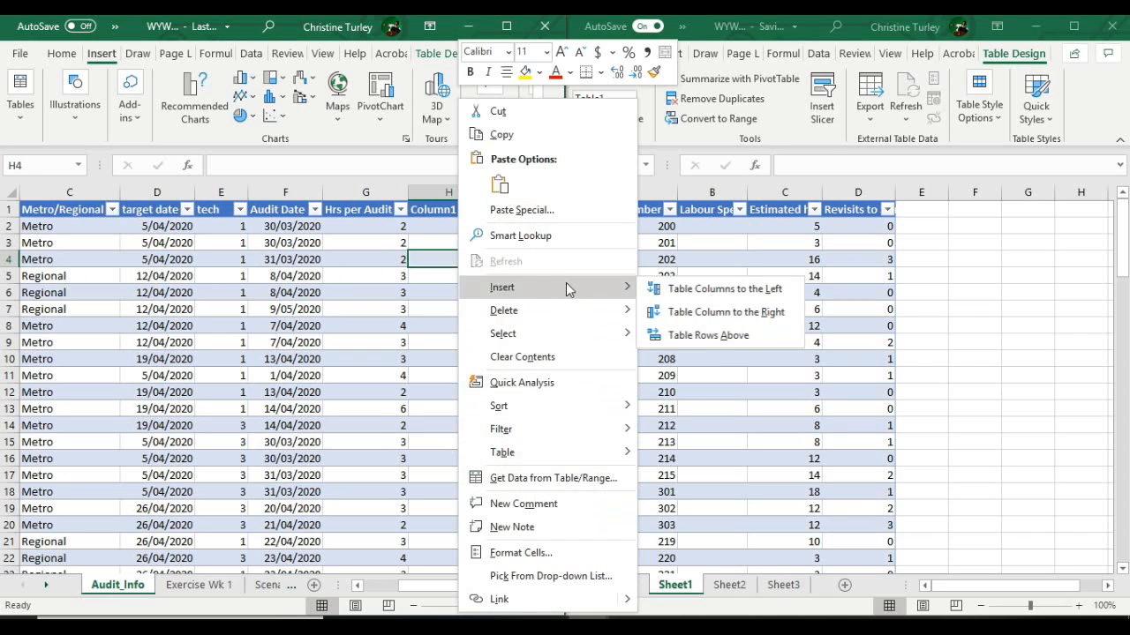
{"action": "left_click", "coordinate": [700, 312]}
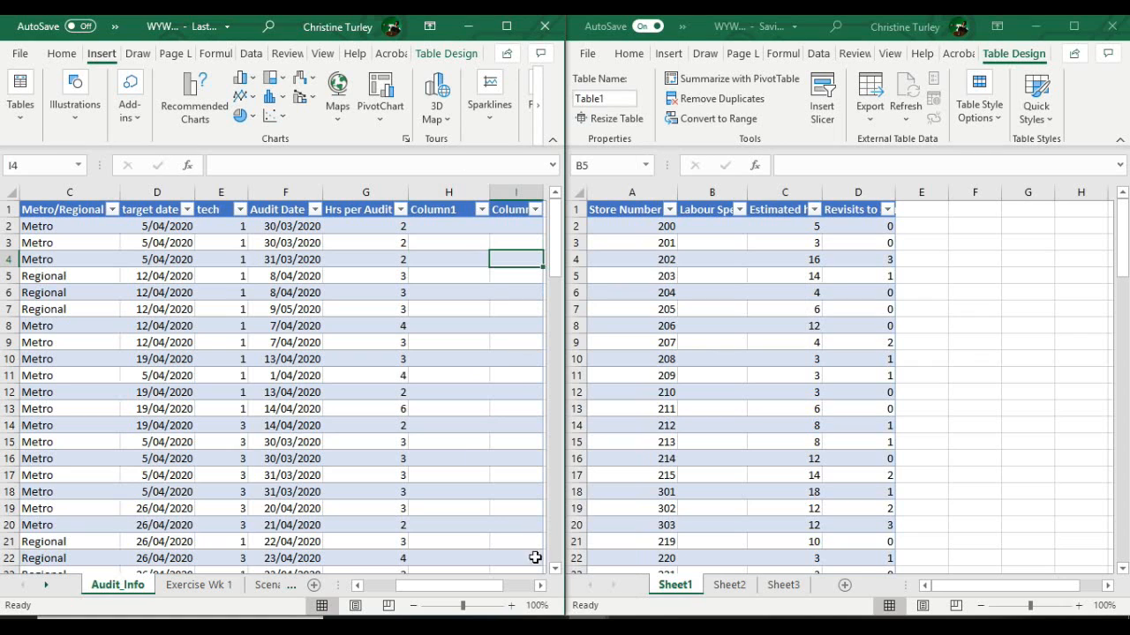
{"action": "left_click", "coordinate": [540, 586]}
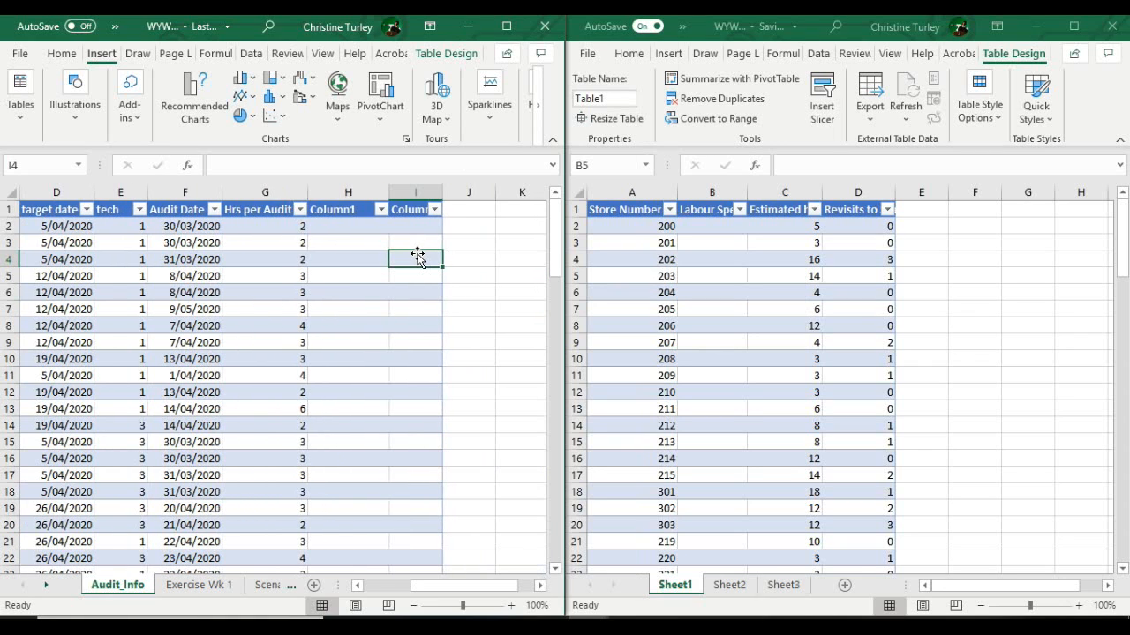
{"action": "right_click", "coordinate": [419, 259]}
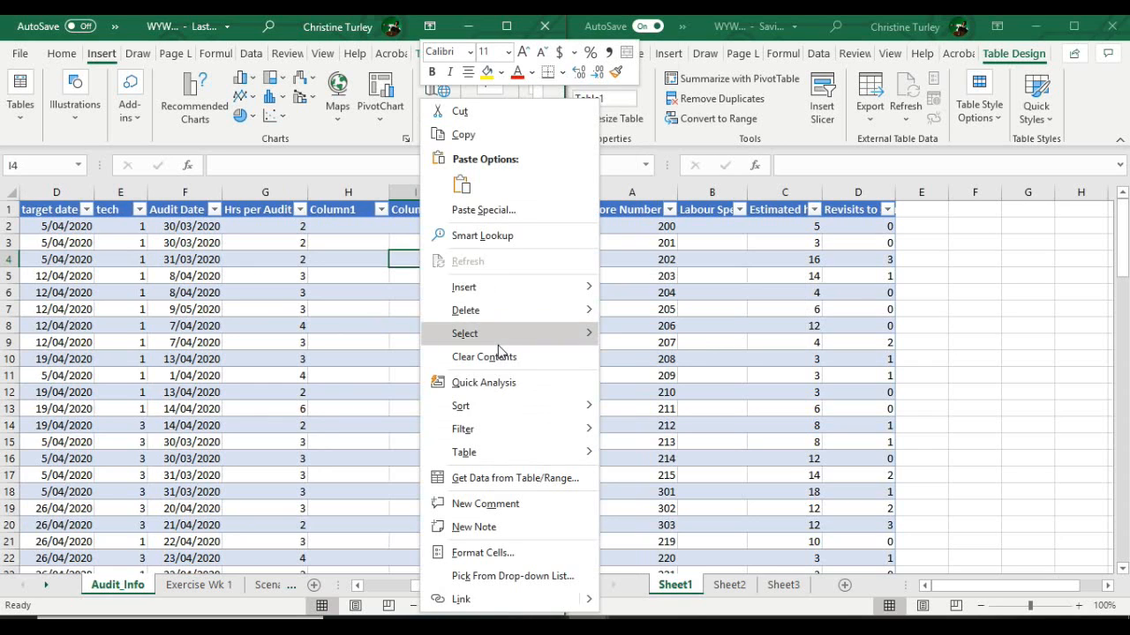
{"action": "mouse_move", "coordinate": [568, 288]}
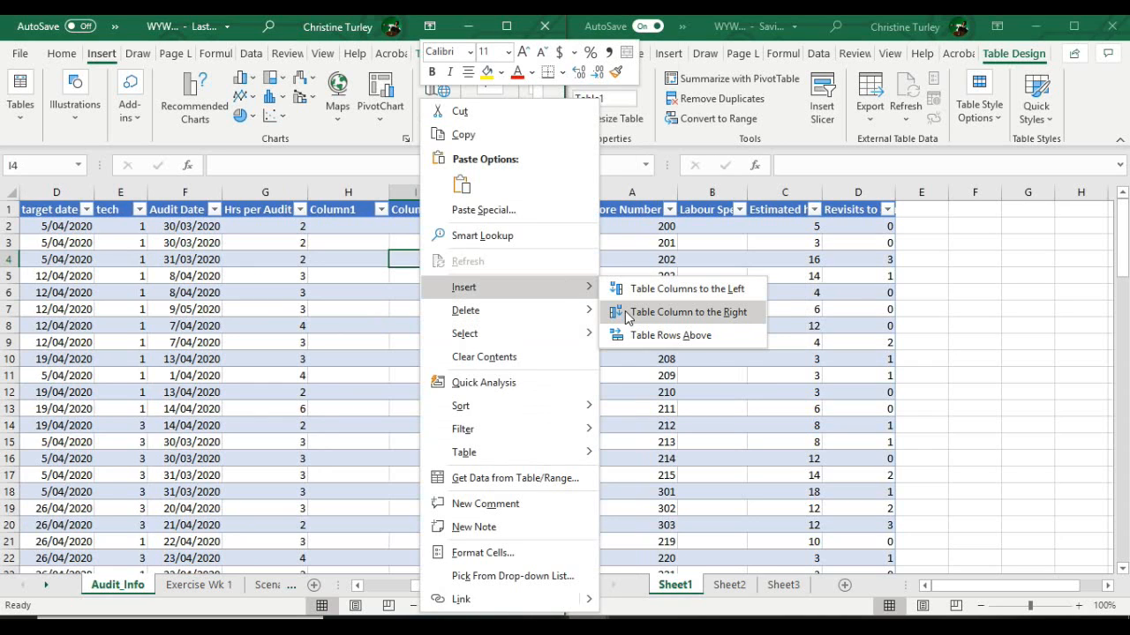
{"action": "left_click", "coordinate": [627, 313]}
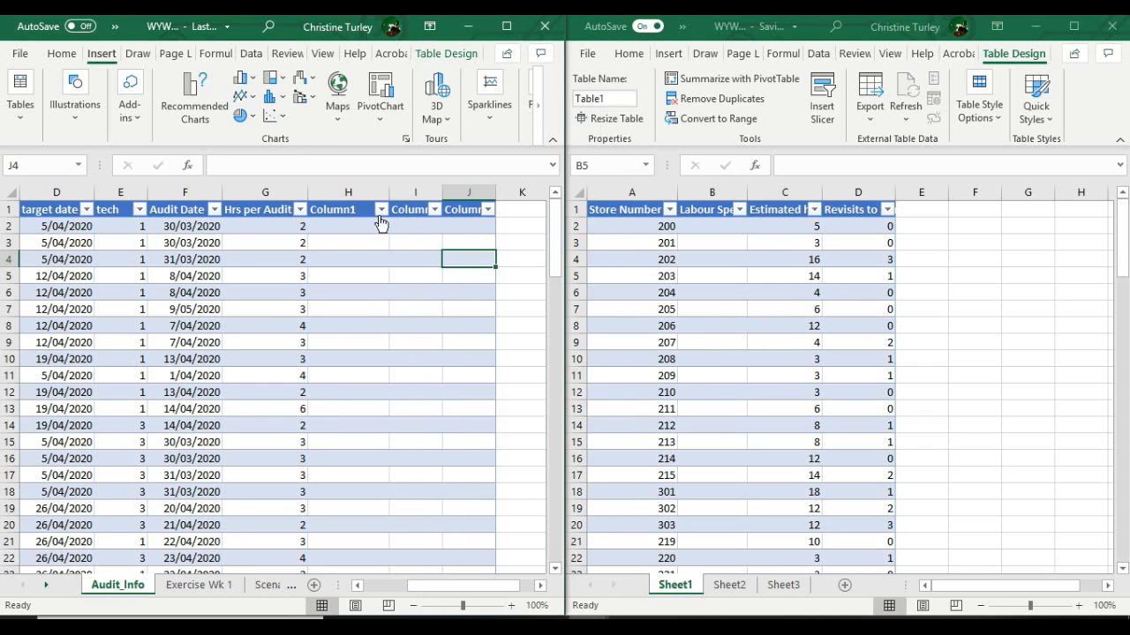
- Rename the header of the first new column, in H1, as "Revisits to Site"
{"action": "double_click", "coordinate": [331, 216]}
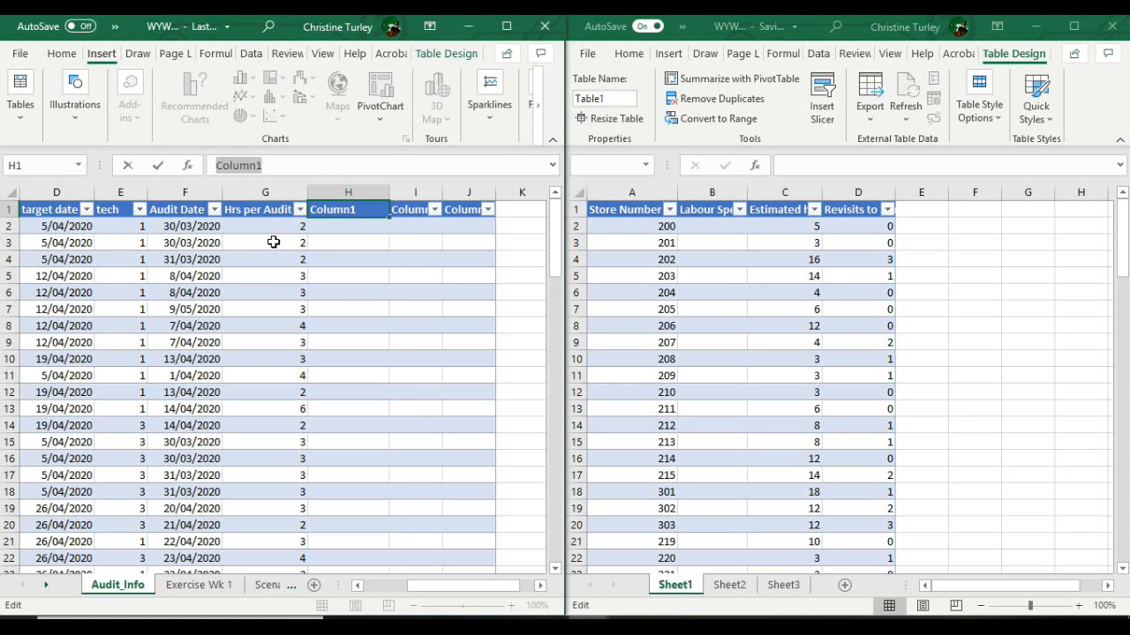
{"action": "left_click", "coordinate": [289, 164]}
{"action": "left_click_drag", "start_coordinate": [289, 165], "coordinate": [189, 165]}
{"action": "type", "text": "Revisist"}
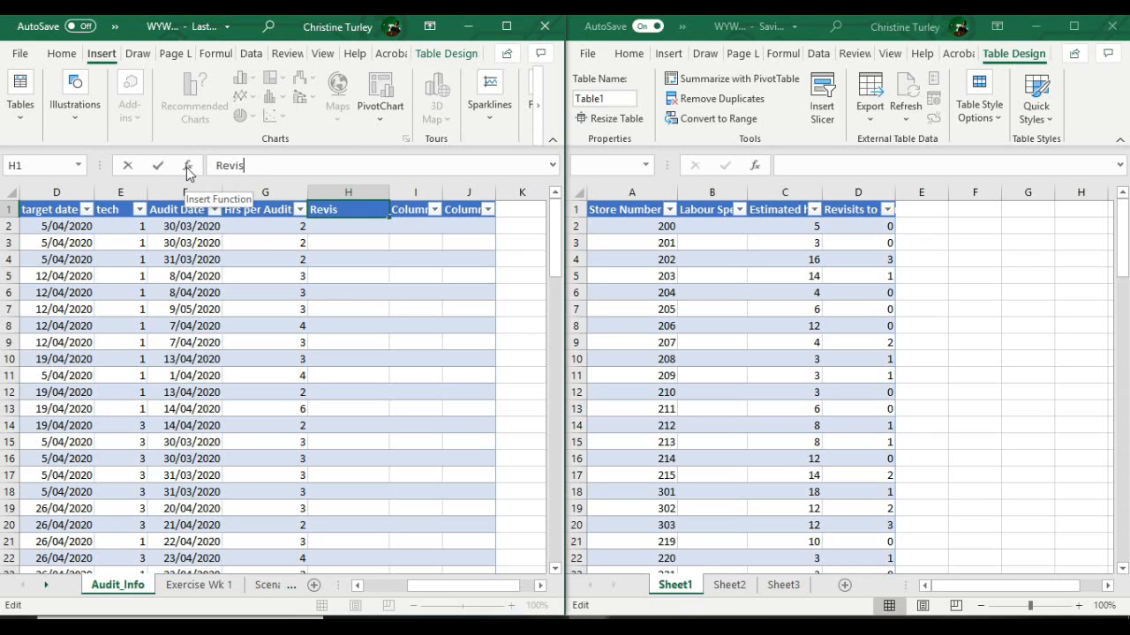
{"action": "key", "text": "BackSpace"}
{"action": "key", "text": "BackSpace"}
{"action": "type", "text": "ts to Site"}
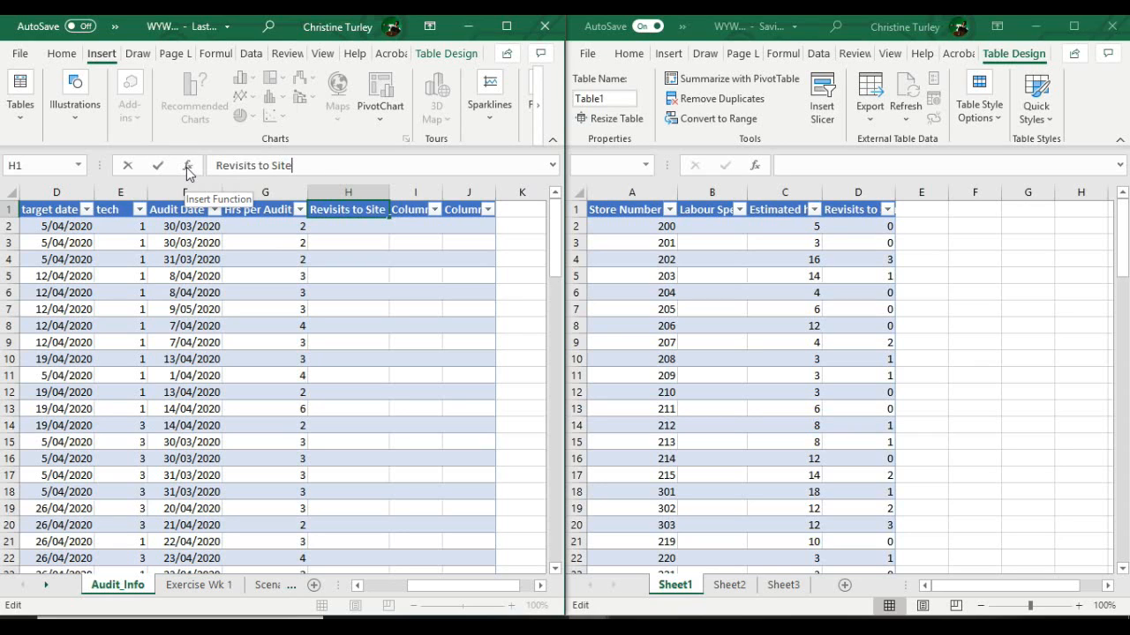
{"action": "left_click", "coordinate": [375, 252]}
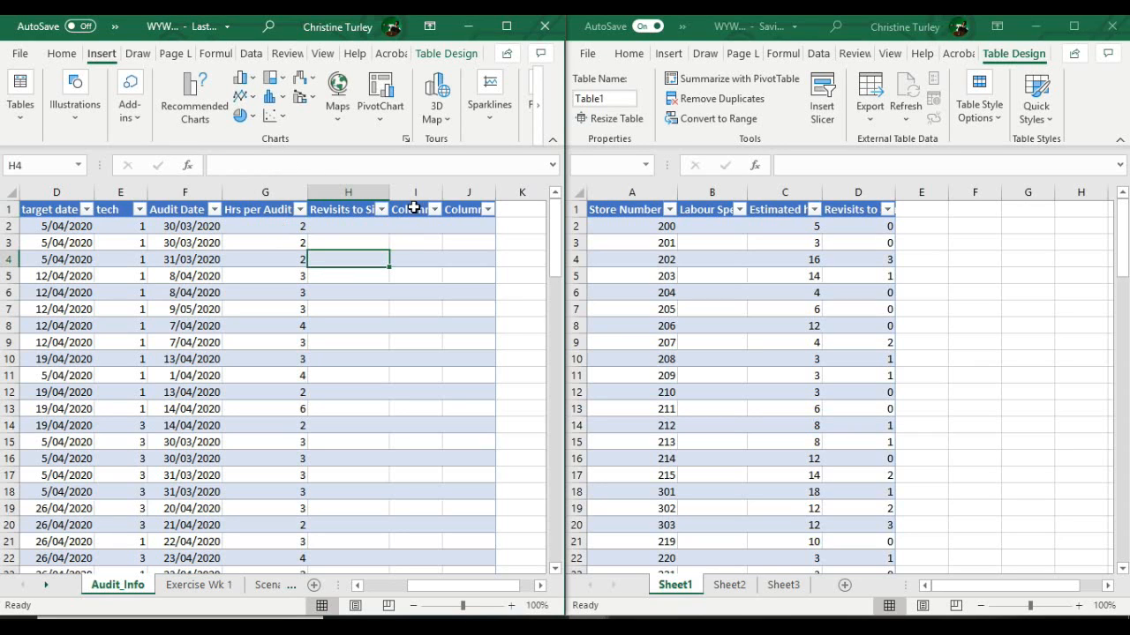
- Rename the header in I1 of the Audit_Info sheet as "Labour Spent" and slightly widen that column
{"action": "left_click", "coordinate": [413, 209]}
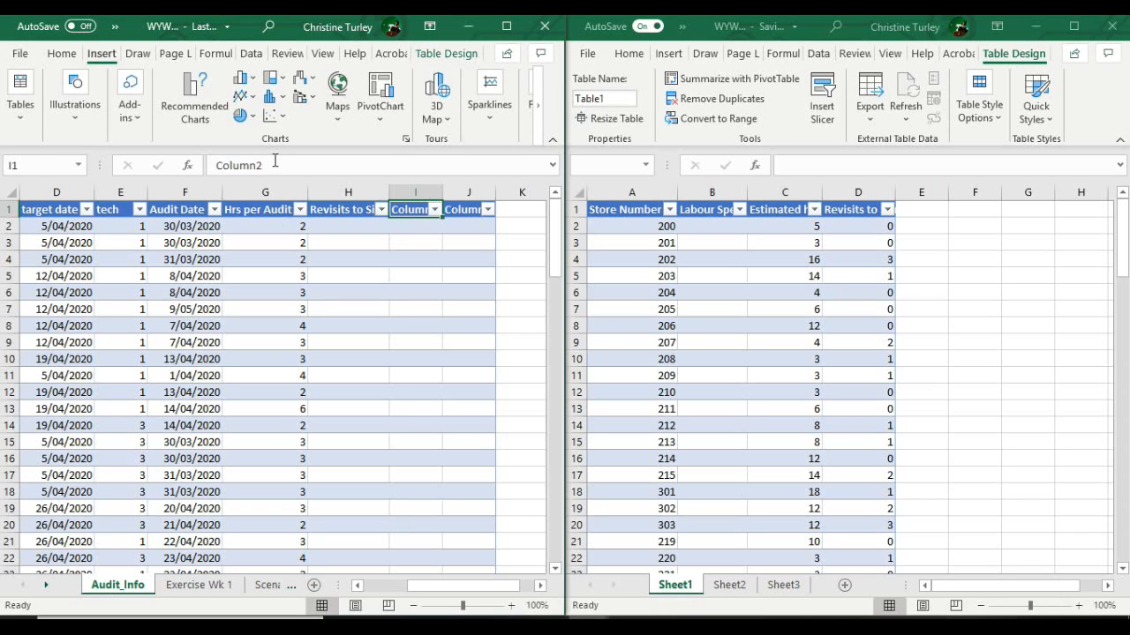
{"action": "type", "text": "Labour Spenty"}
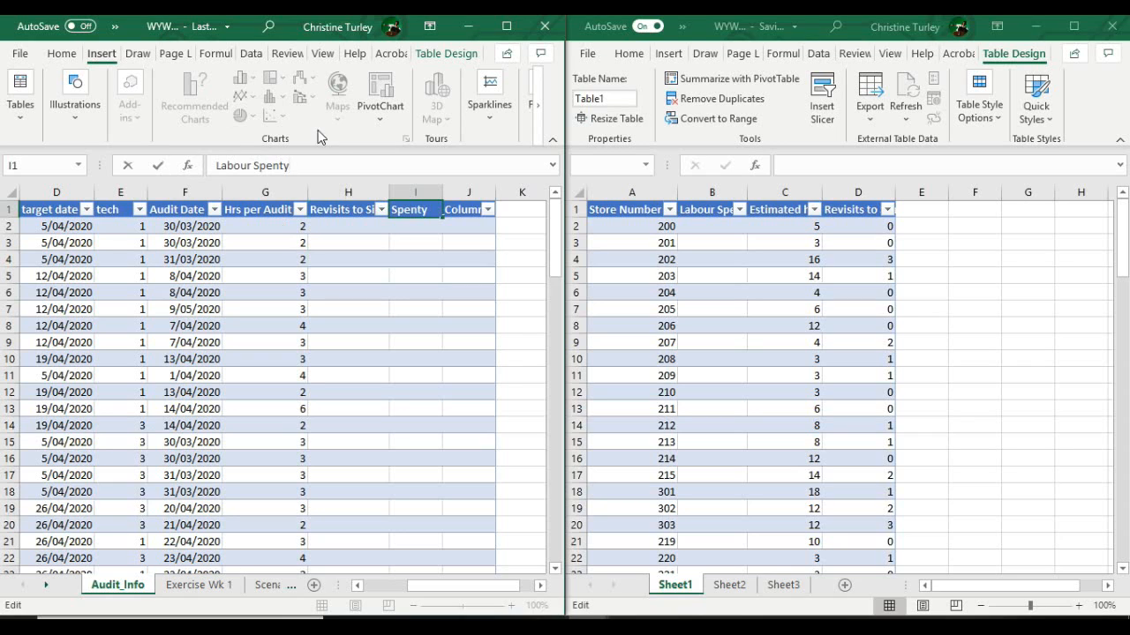
{"action": "key", "text": "BackSpace"}
{"action": "left_click", "coordinate": [412, 256]}
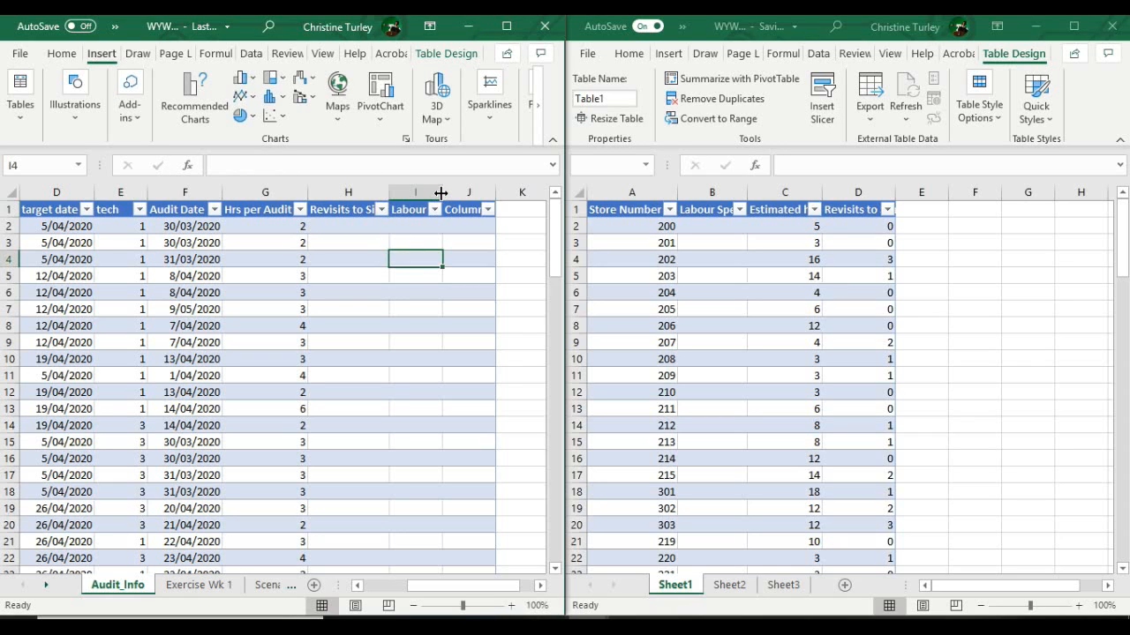
{"action": "left_click_drag", "start_coordinate": [442, 198], "coordinate": [455, 198]}
- Rename the header in J1 as "Estimated Time to Complete Job" and slightly widen that column
{"action": "left_click", "coordinate": [471, 209]}
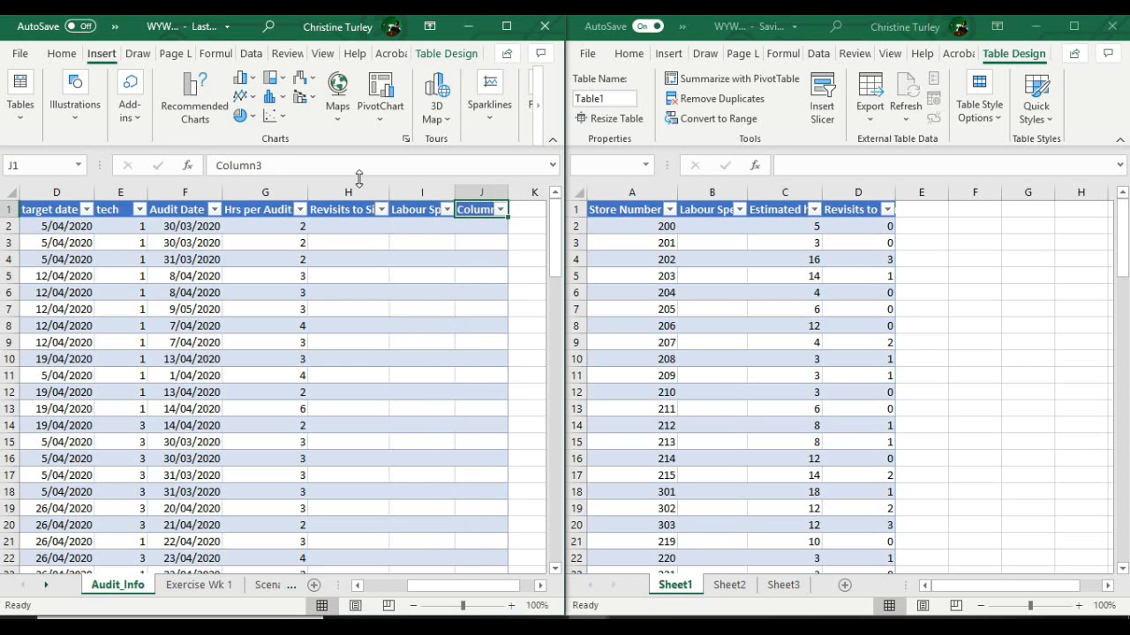
{"action": "double_click", "coordinate": [239, 165]}
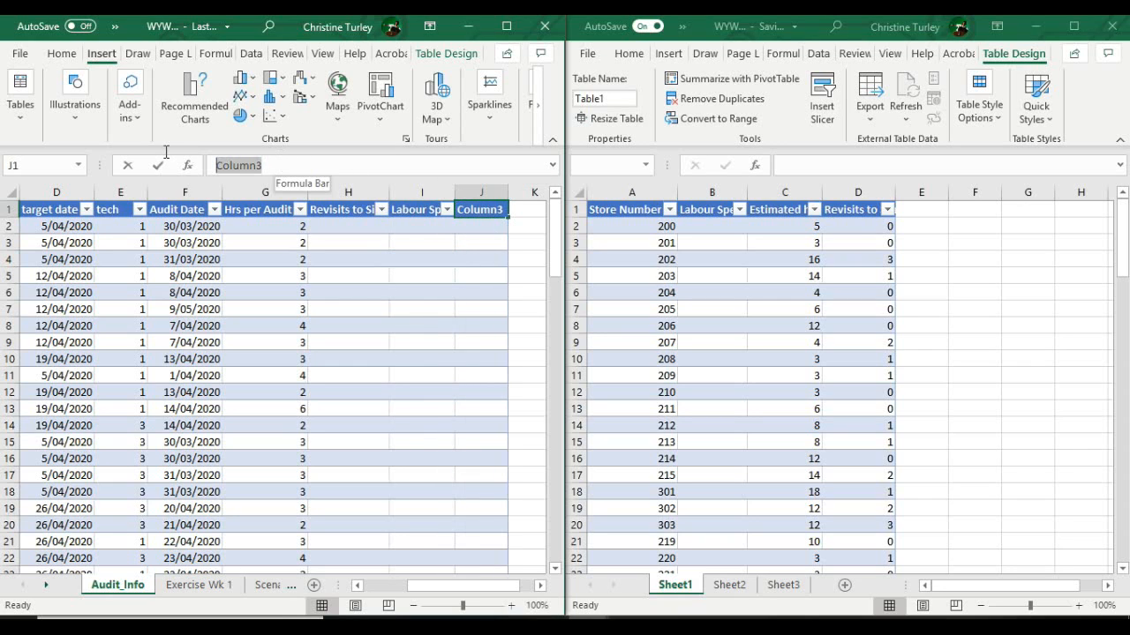
{"action": "type", "text": "Estimated "}
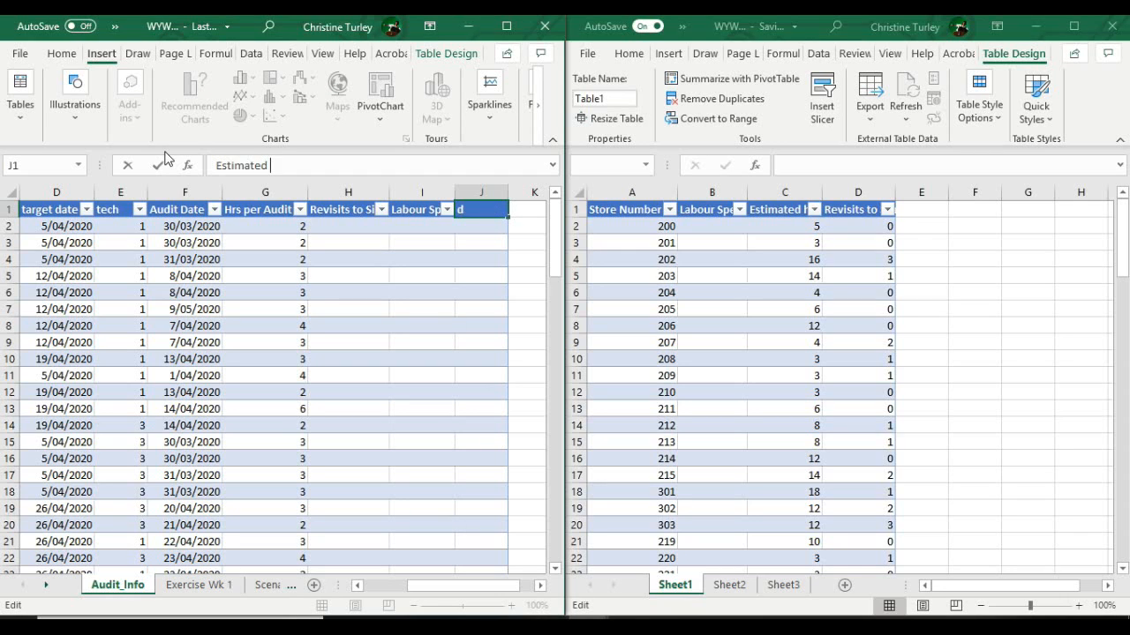
{"action": "type", "text": "Time to Comp"}
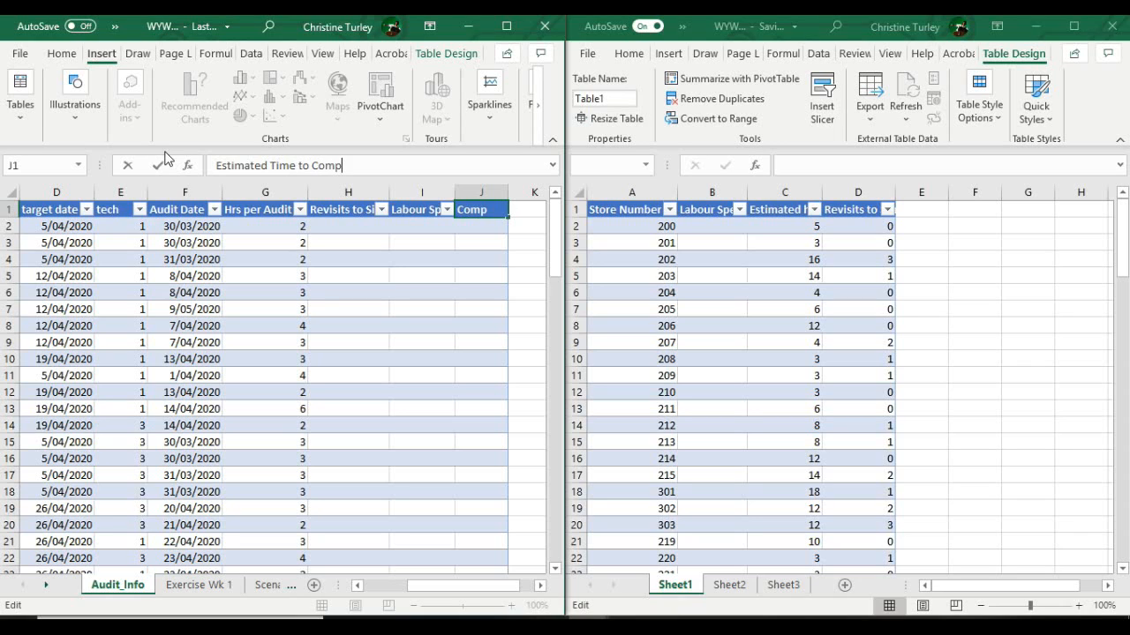
{"action": "type", "text": "lete Job"}
{"action": "key", "text": "Return"}
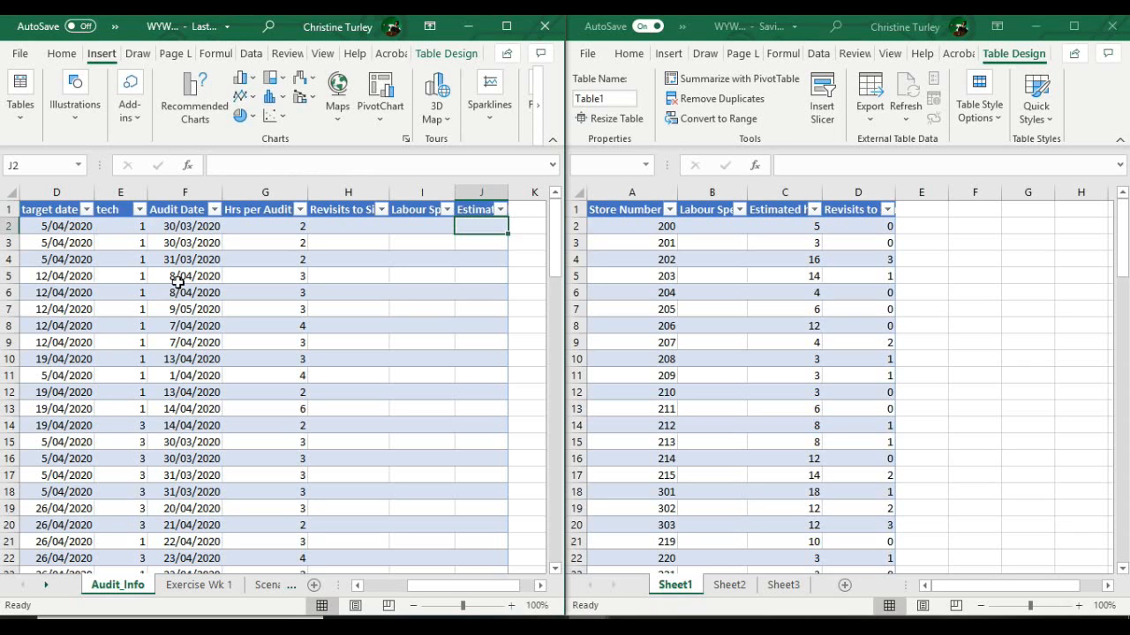
{"action": "left_click_drag", "start_coordinate": [509, 193], "coordinate": [520, 195]}
- Start a VLOOKUP formula in H2, under Revisits to Site, using the row's Store Number as the lookup value
{"action": "left_click", "coordinate": [326, 227]}
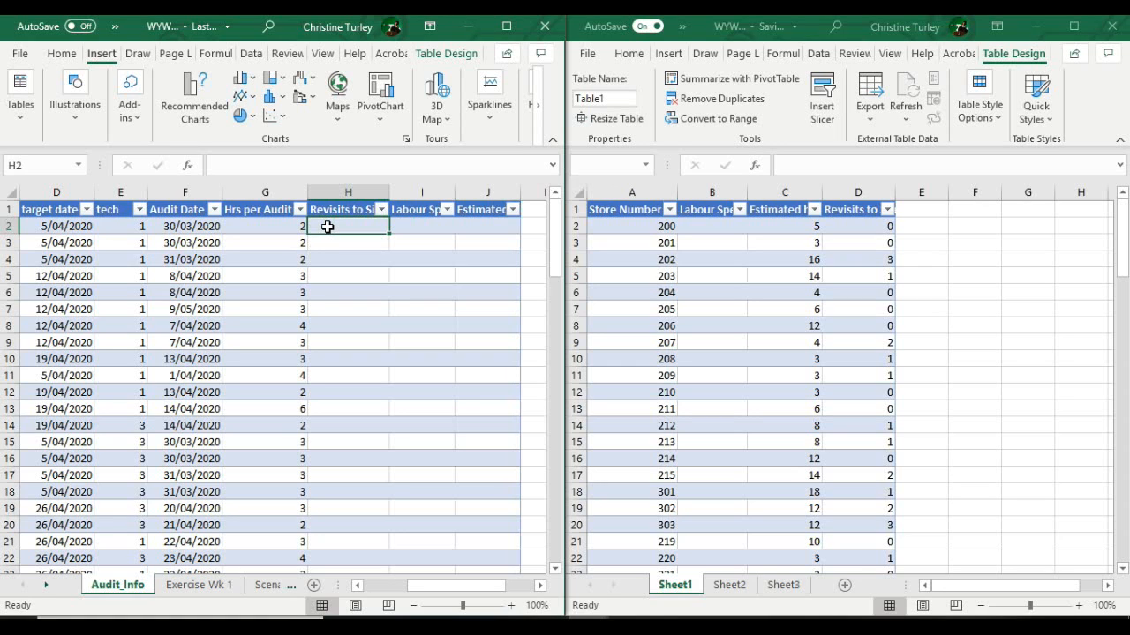
{"action": "type", "text": "=Vl"}
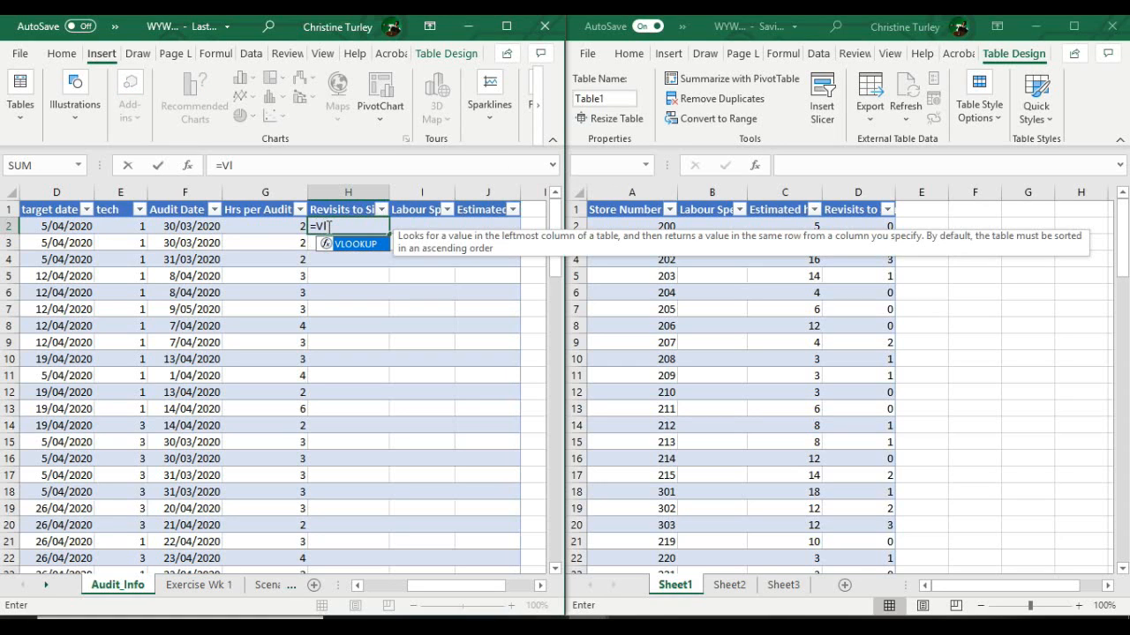
{"action": "double_click", "coordinate": [343, 245]}
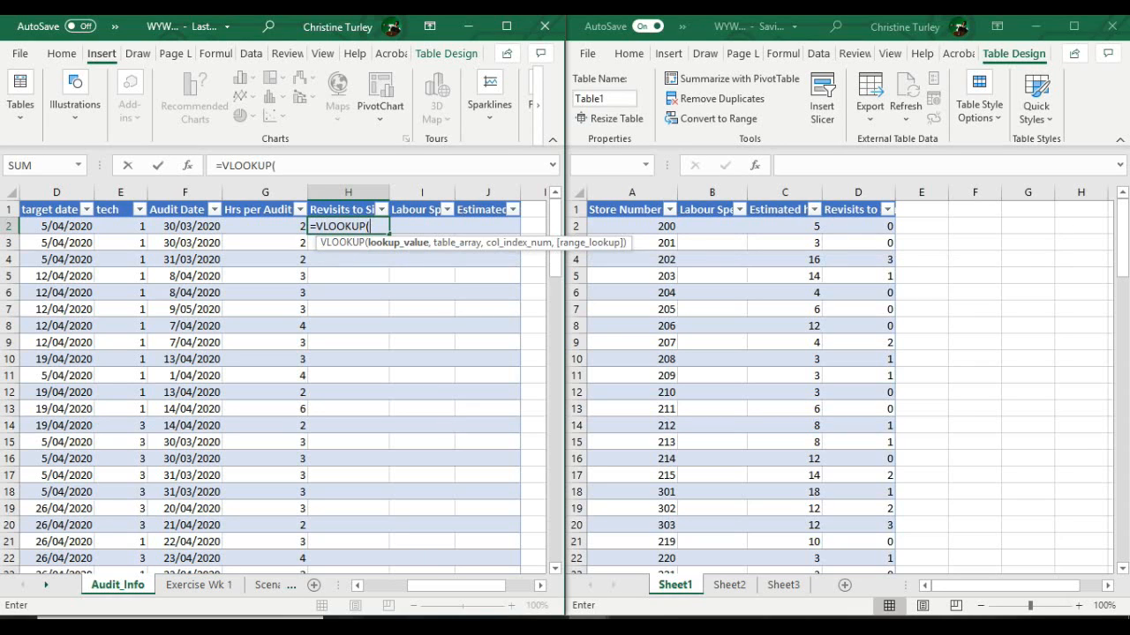
{"action": "left_click", "coordinate": [366, 585]}
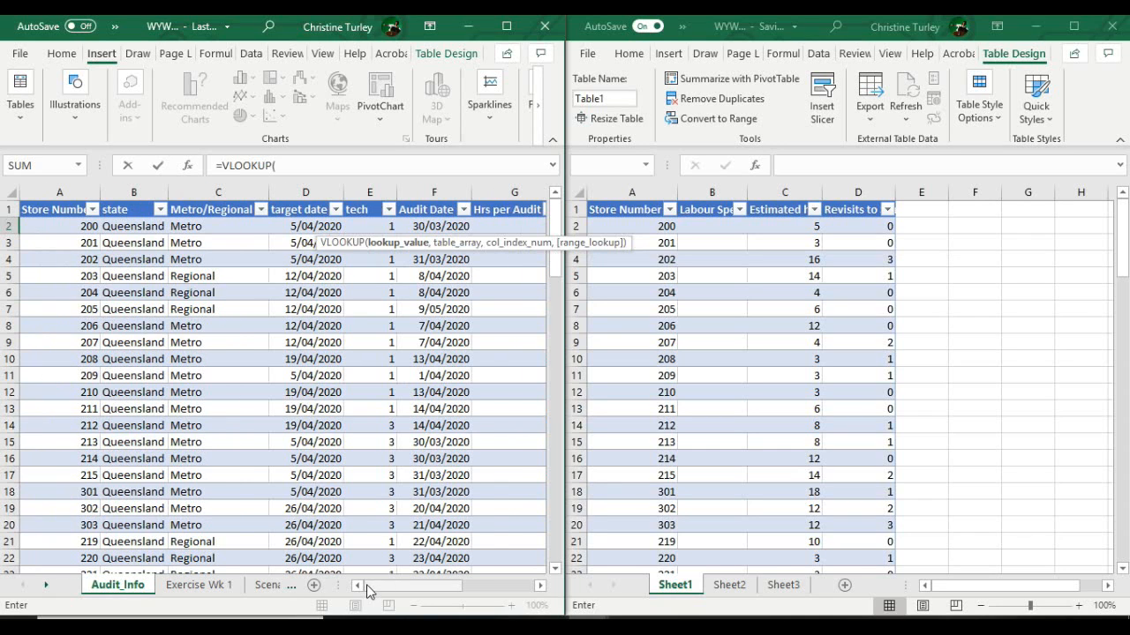
{"action": "left_click", "coordinate": [70, 228]}
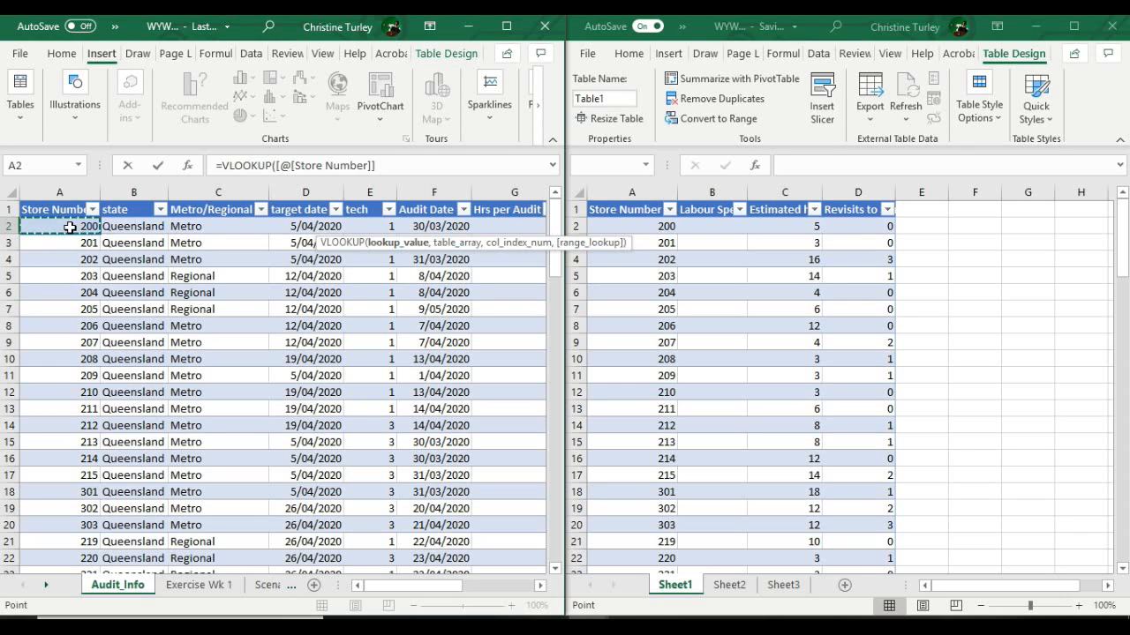
{"action": "type", "text": ","}
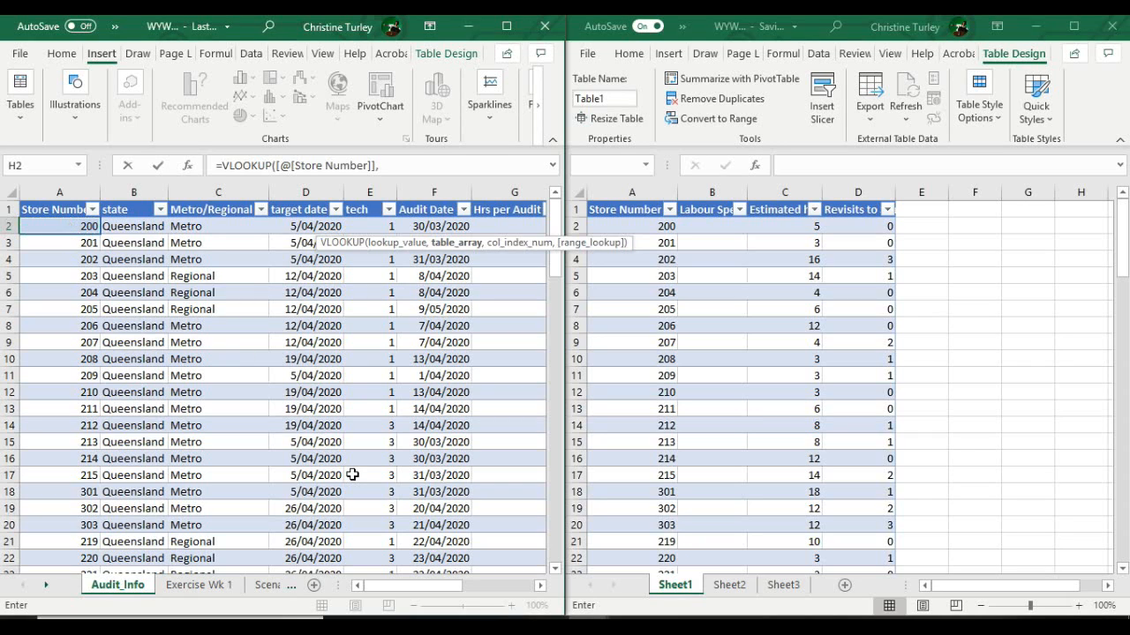
- Set the lookup's table array to all of Table1's data on Sheet1 of "WYWM Week 2 - Copy to use.xlsx"
{"action": "left_click", "coordinate": [627, 216]}
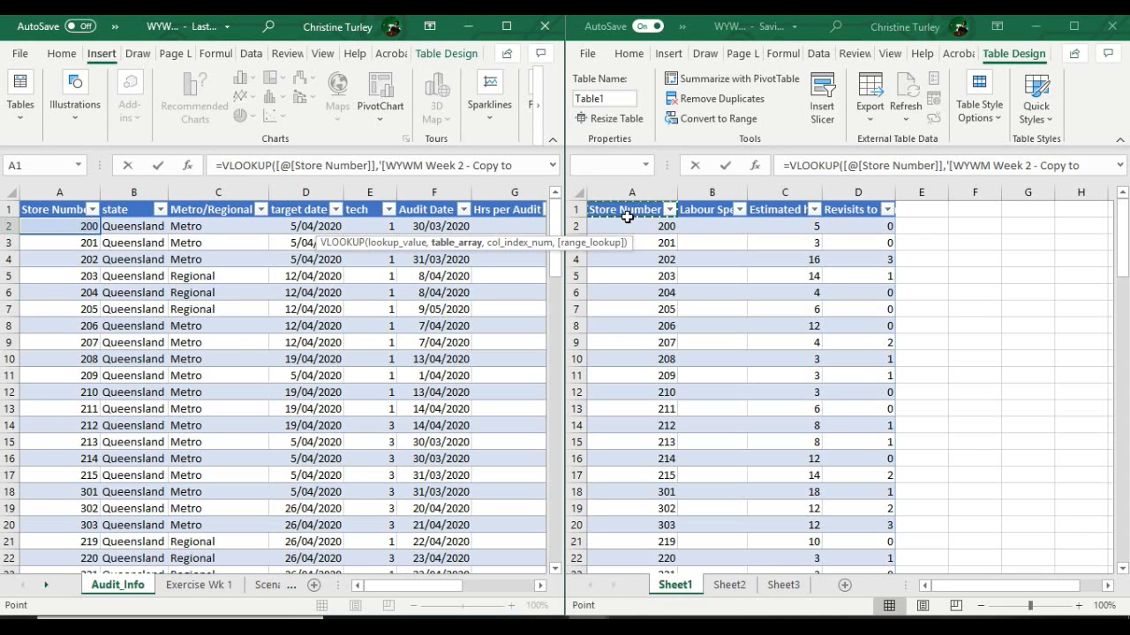
{"action": "left_click", "coordinate": [632, 228]}
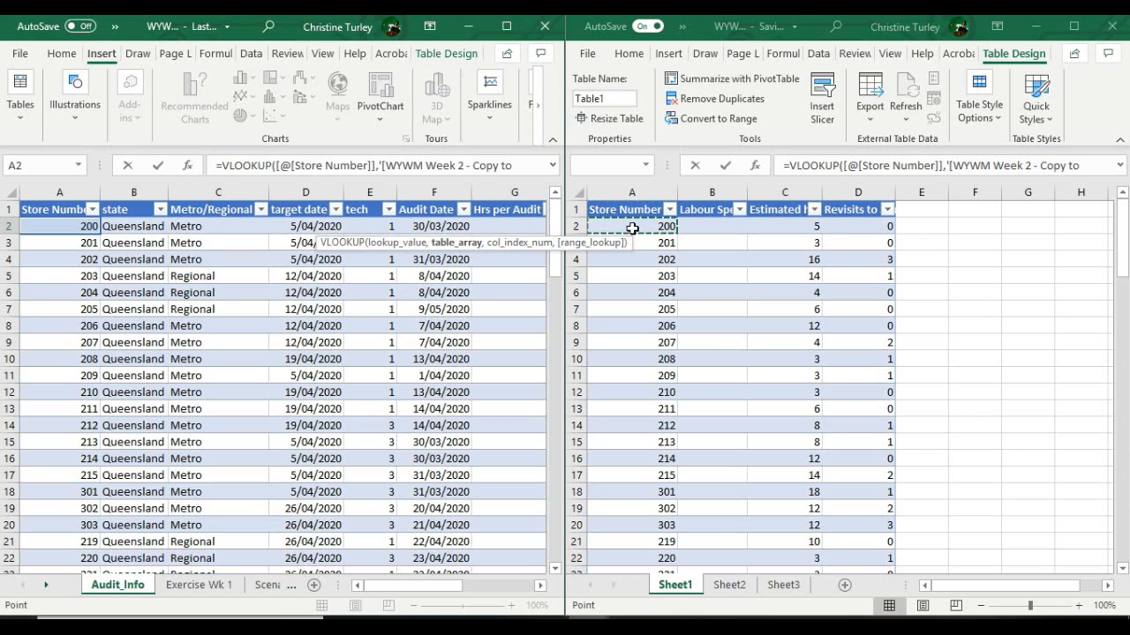
{"action": "left_click", "coordinate": [632, 227]}
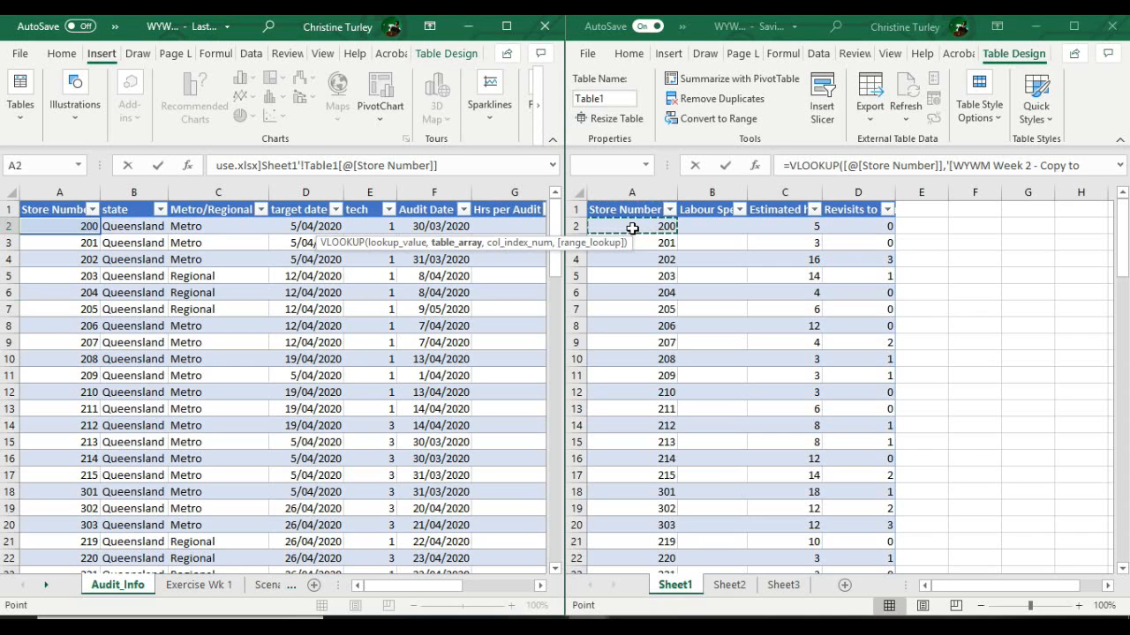
{"action": "key", "text": "ctrl+shift+Down"}
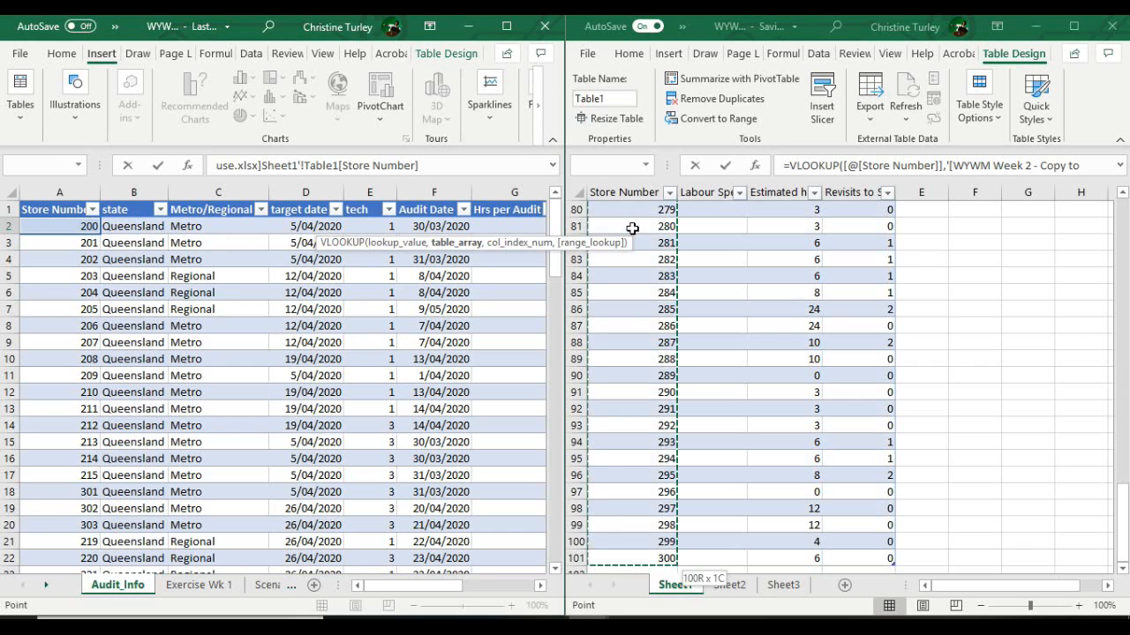
{"action": "key", "text": "shift+Right"}
{"action": "key", "text": "shift+Right"}
{"action": "key", "text": "shift+Right"}
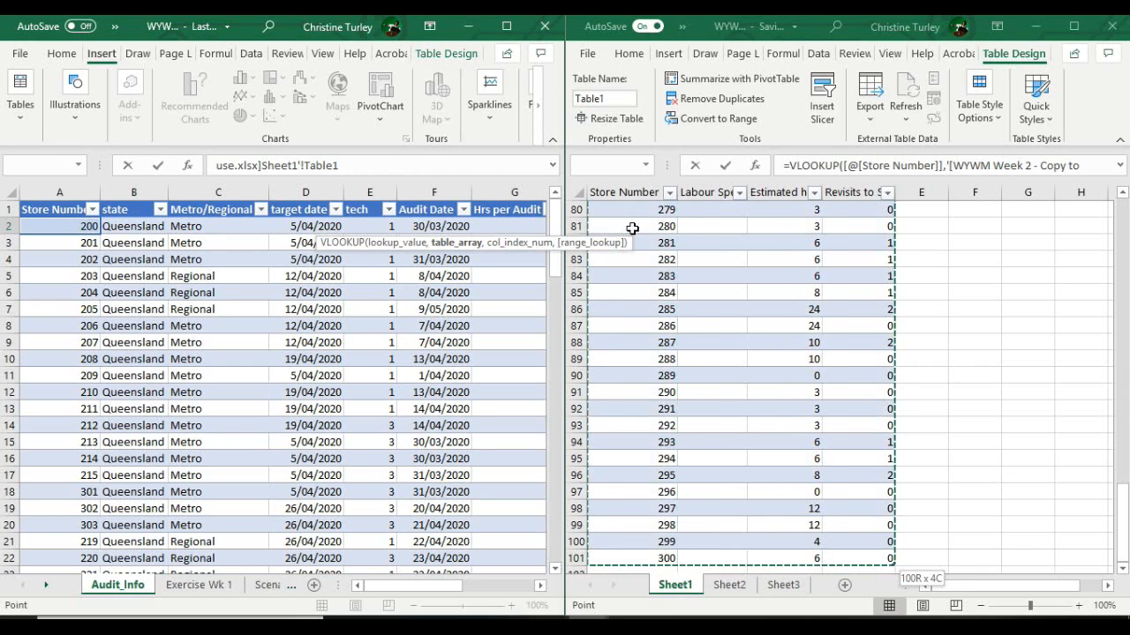
{"action": "type", "text": ","}
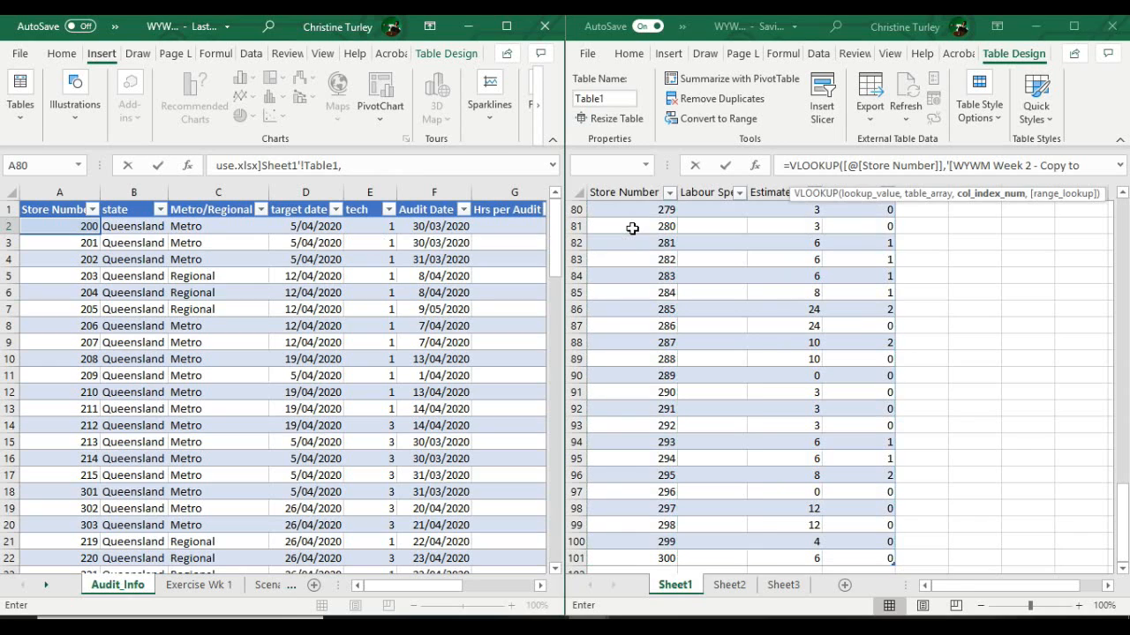
- Complete the VLOOKUP in H2 with column index 4 and FALSE for an exact match
{"action": "left_click", "coordinate": [542, 586]}
{"action": "left_click", "coordinate": [542, 586]}
{"action": "left_click", "coordinate": [542, 586]}
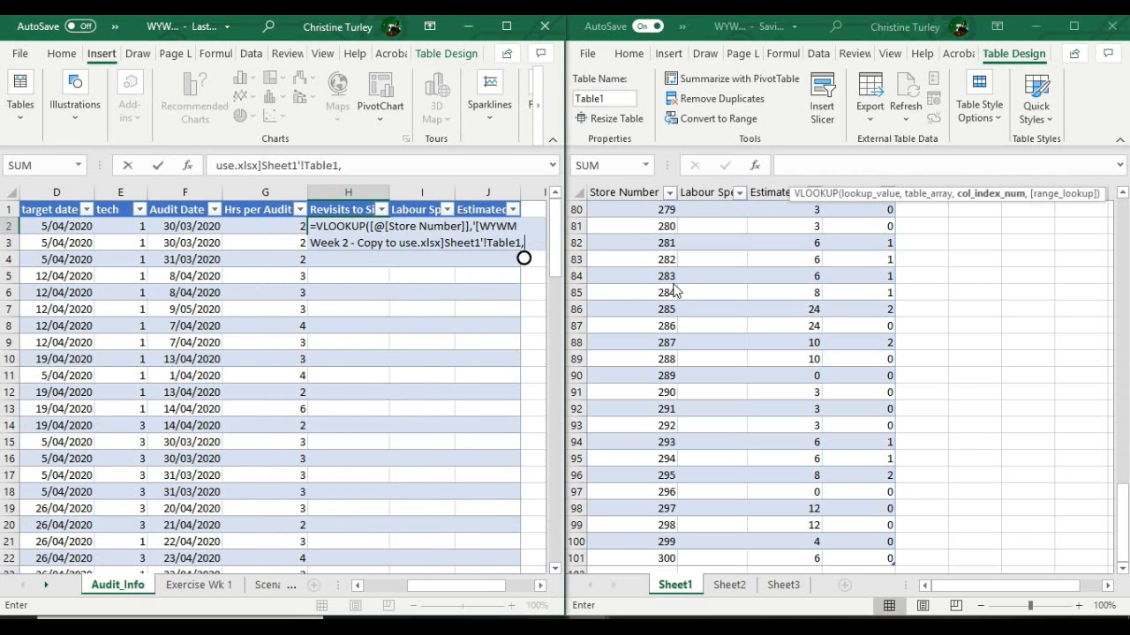
{"action": "left_click", "coordinate": [1123, 532]}
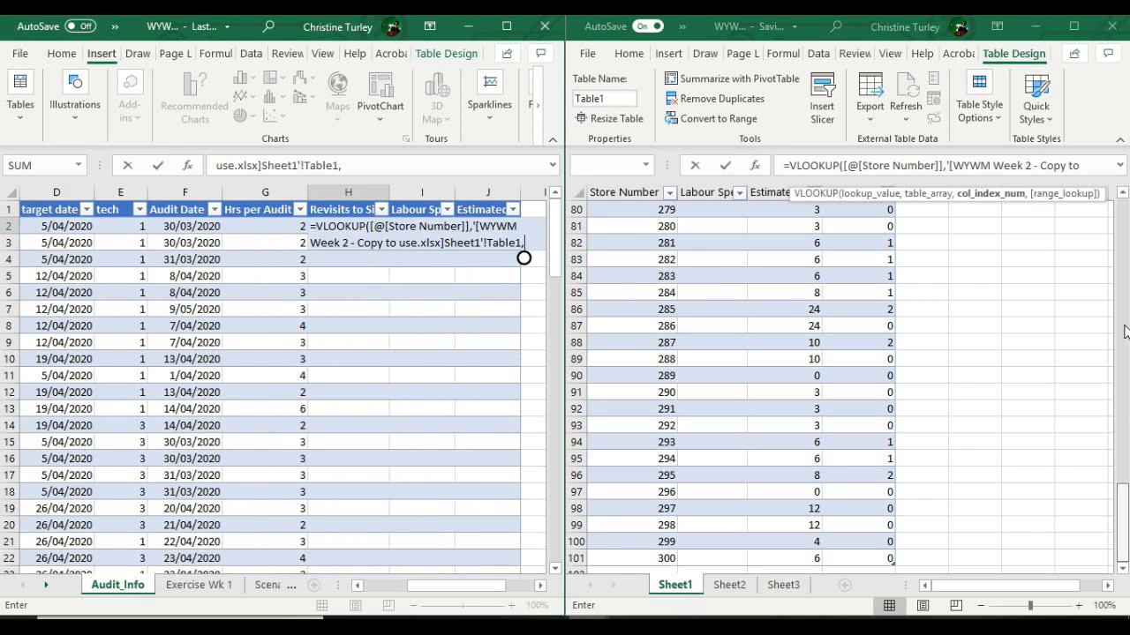
{"action": "left_click", "coordinate": [1124, 259]}
{"action": "left_click", "coordinate": [1125, 259]}
{"action": "left_click", "coordinate": [1125, 259]}
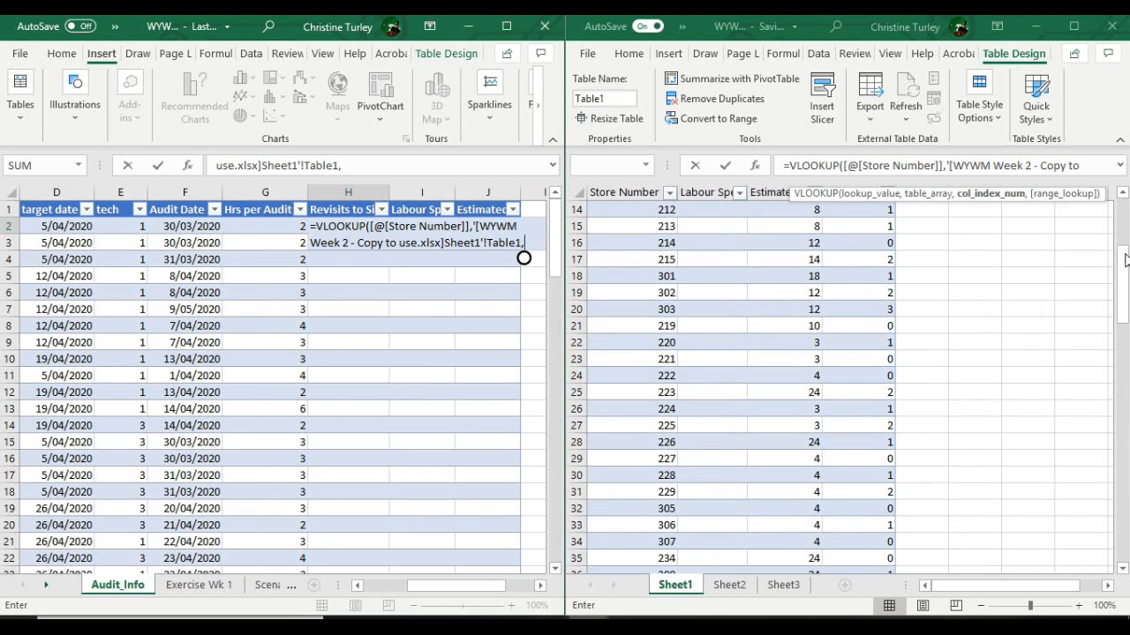
{"action": "left_click", "coordinate": [1124, 212]}
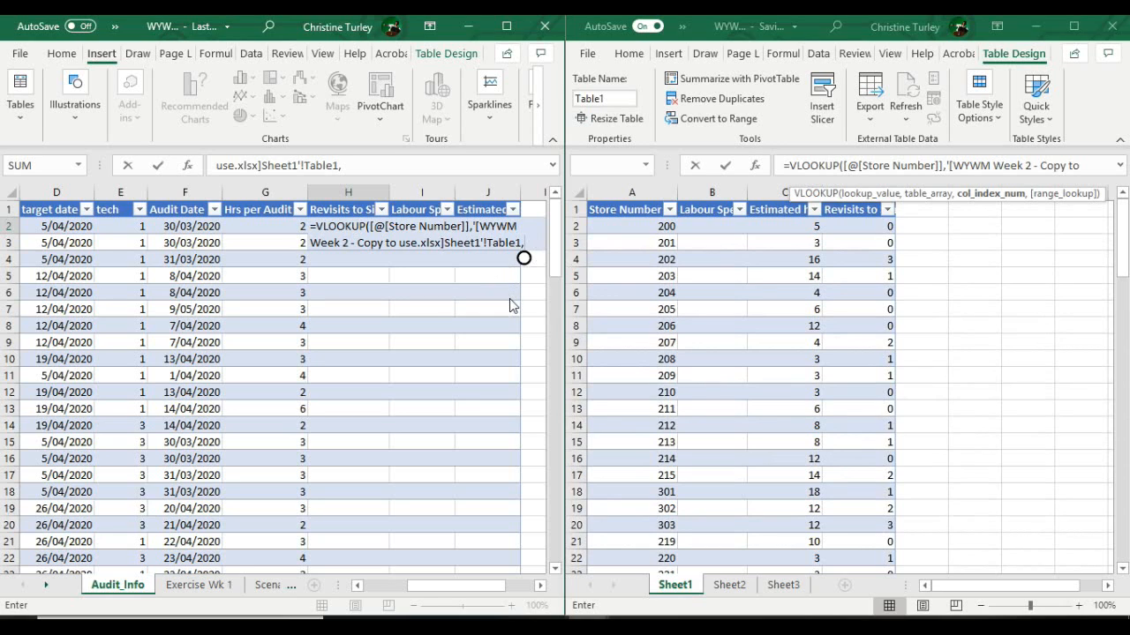
{"action": "type", "text": "4,"}
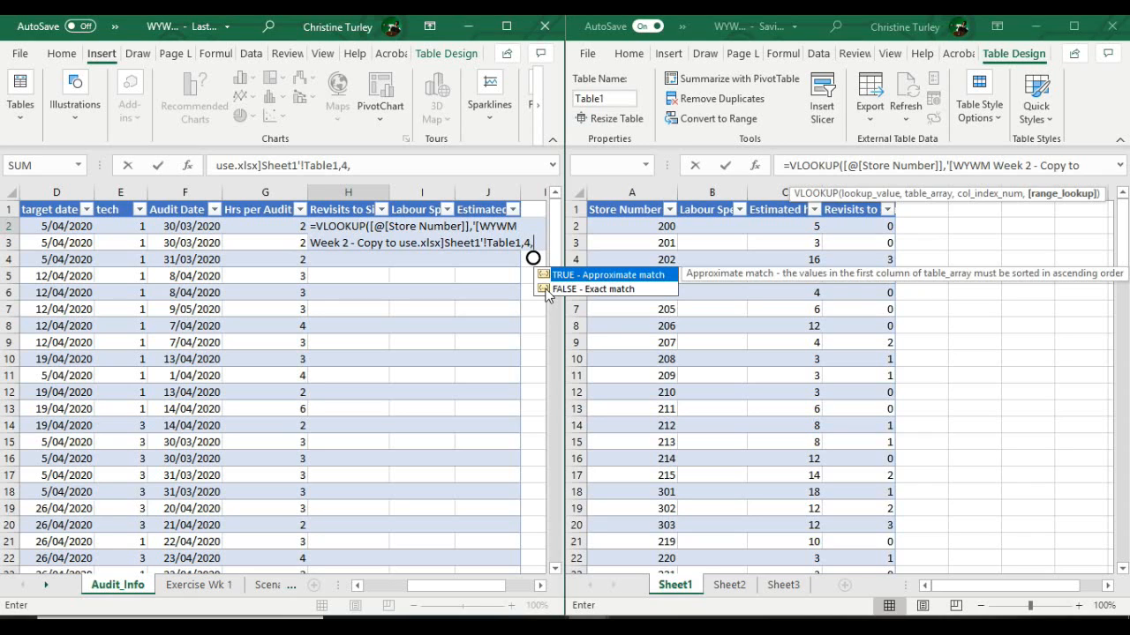
{"action": "left_click", "coordinate": [546, 290]}
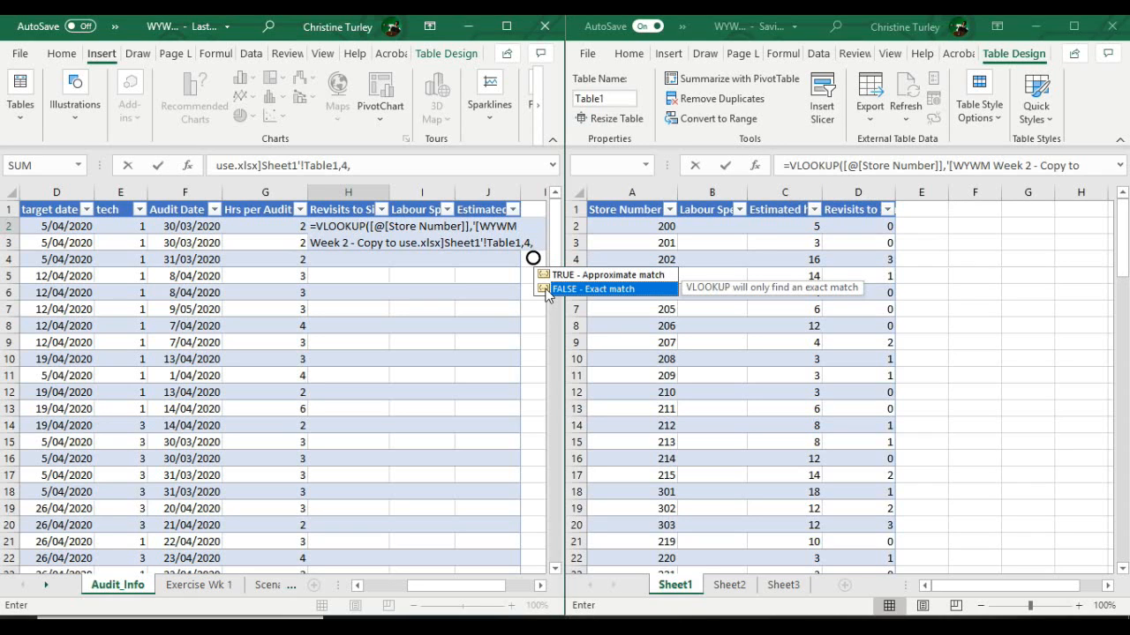
{"action": "double_click", "coordinate": [546, 289]}
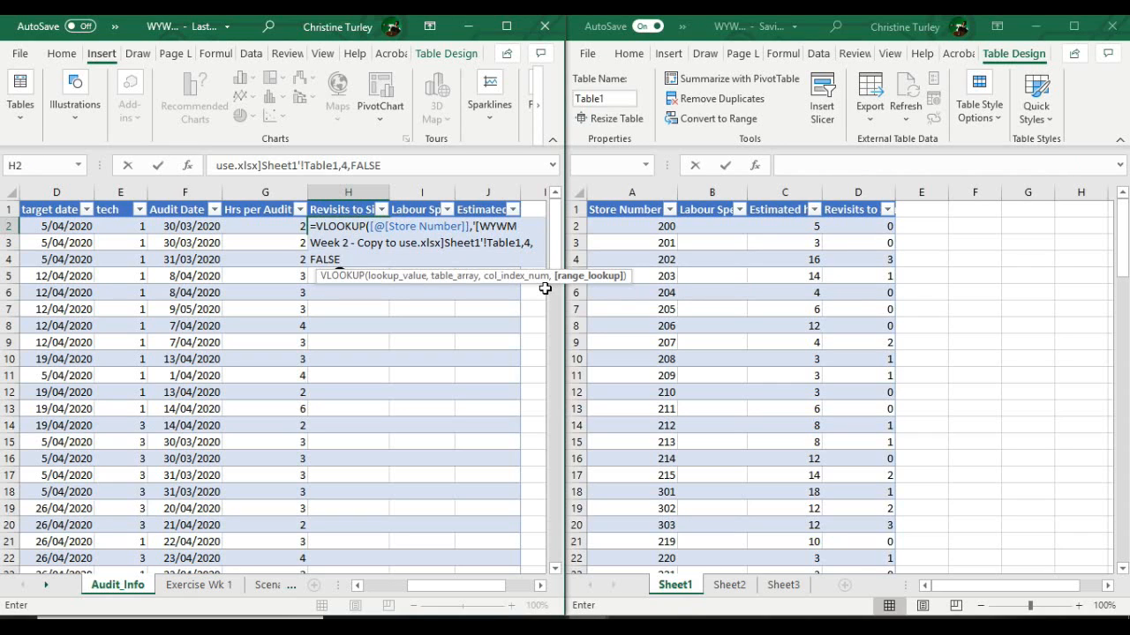
{"action": "type", "text": ")"}
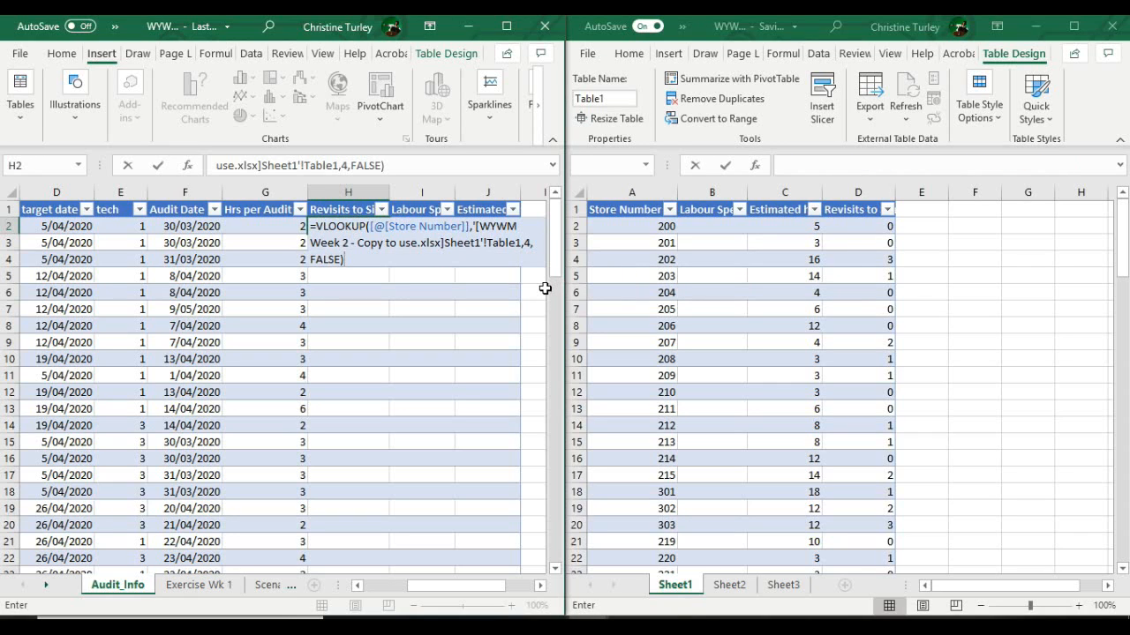
{"action": "key", "text": "Return"}
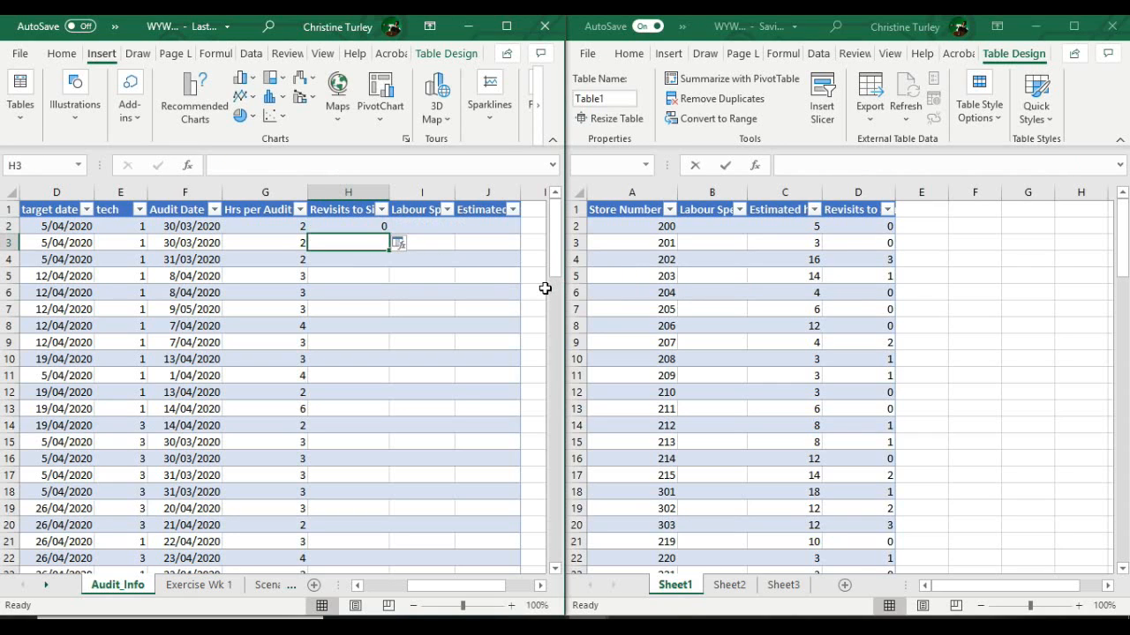
- Fill the VLOOKUP formula from H2 down the whole Revisits to Site column
{"action": "left_click", "coordinate": [348, 226]}
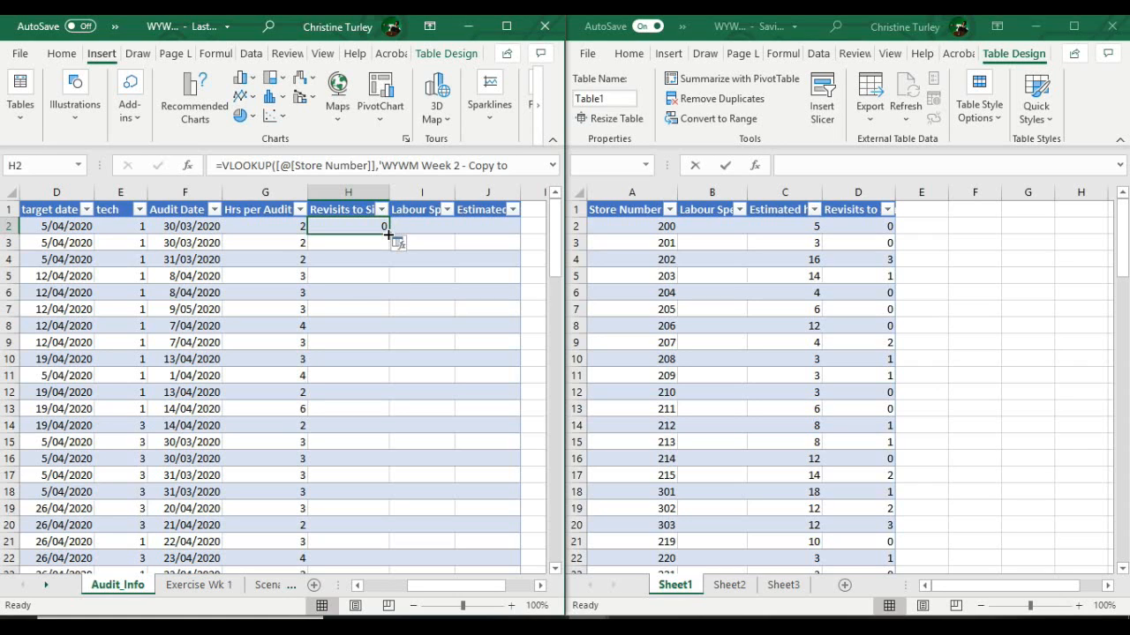
{"action": "double_click", "coordinate": [388, 234]}
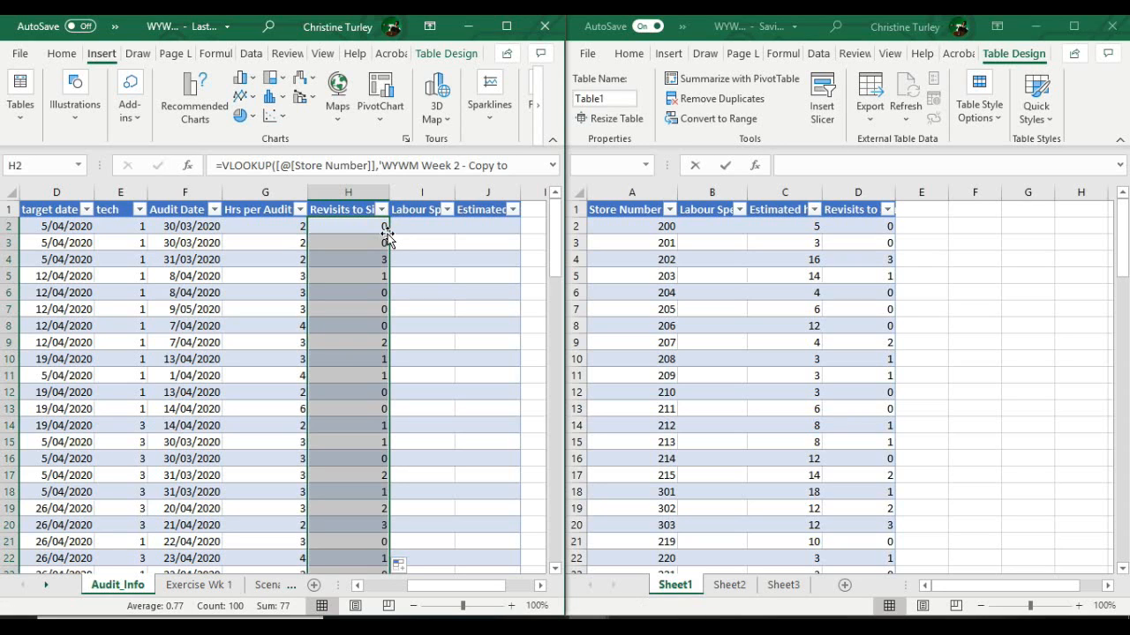
{"action": "left_click", "coordinate": [356, 360]}
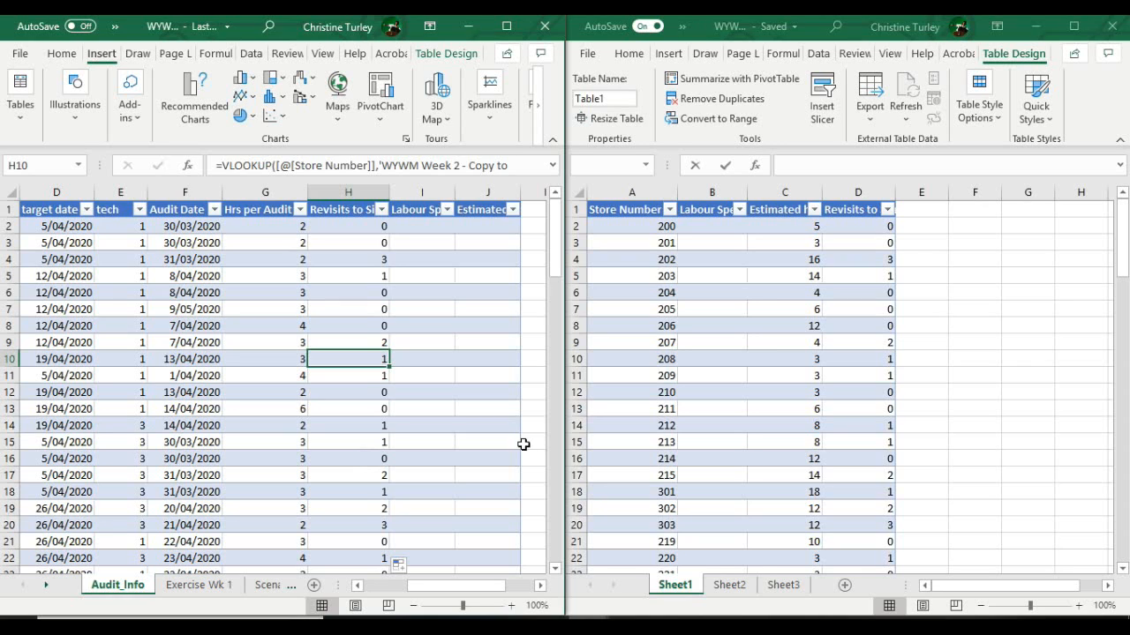
- Sort Table1 on Sheet1 of the other workbook by Store Number, smallest to largest
{"action": "left_click", "coordinate": [666, 216]}
{"action": "left_click", "coordinate": [670, 210]}
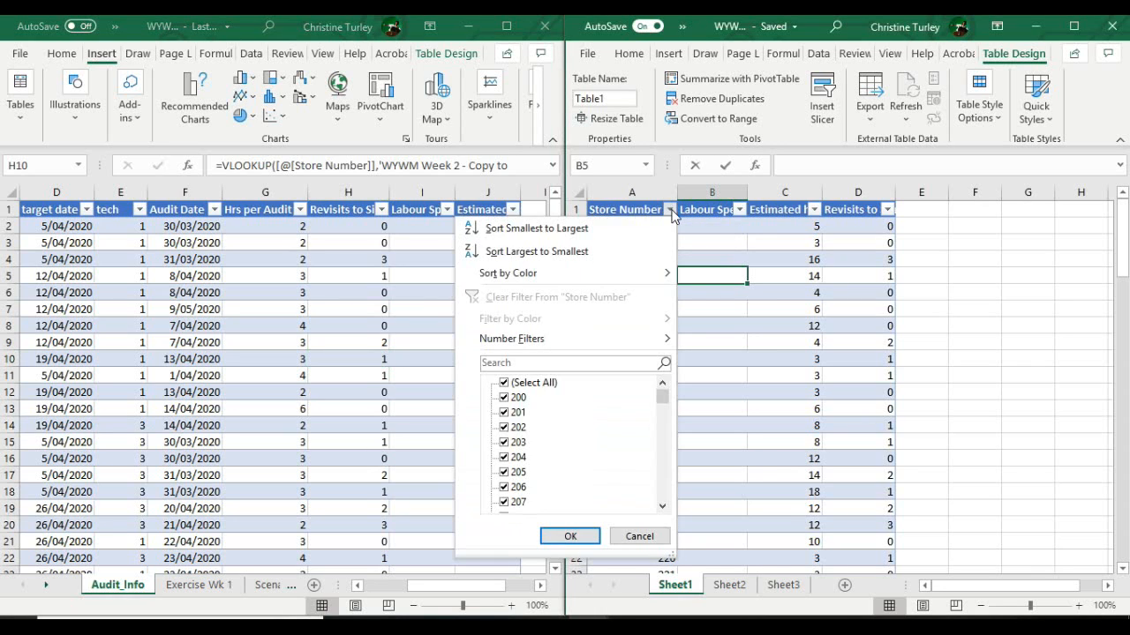
{"action": "left_click", "coordinate": [530, 229]}
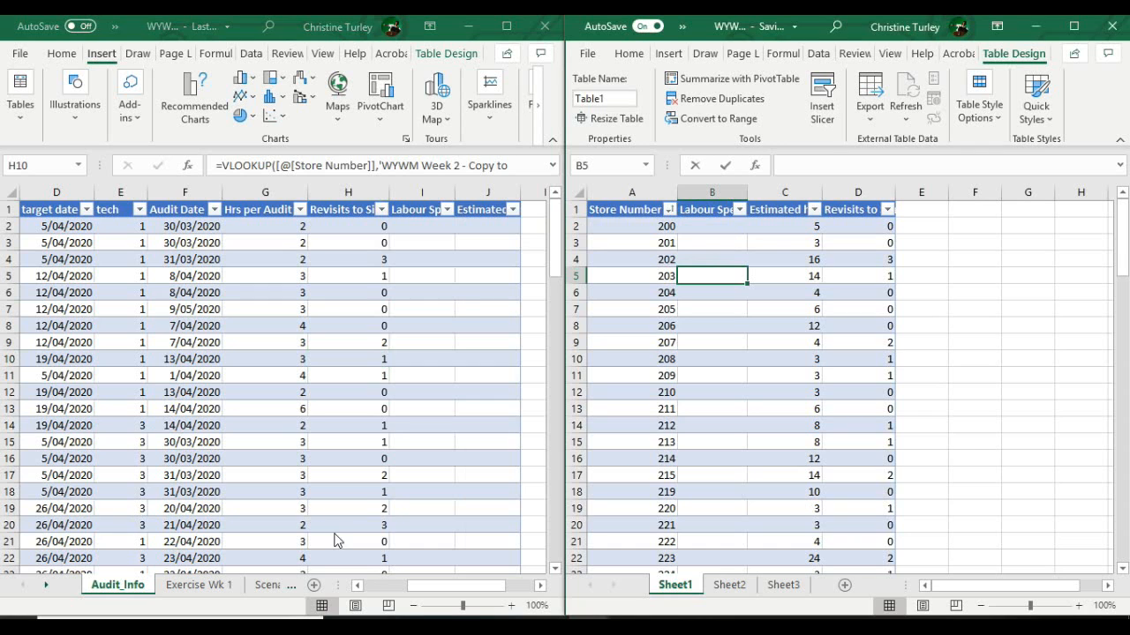
{"action": "left_click", "coordinate": [375, 586]}
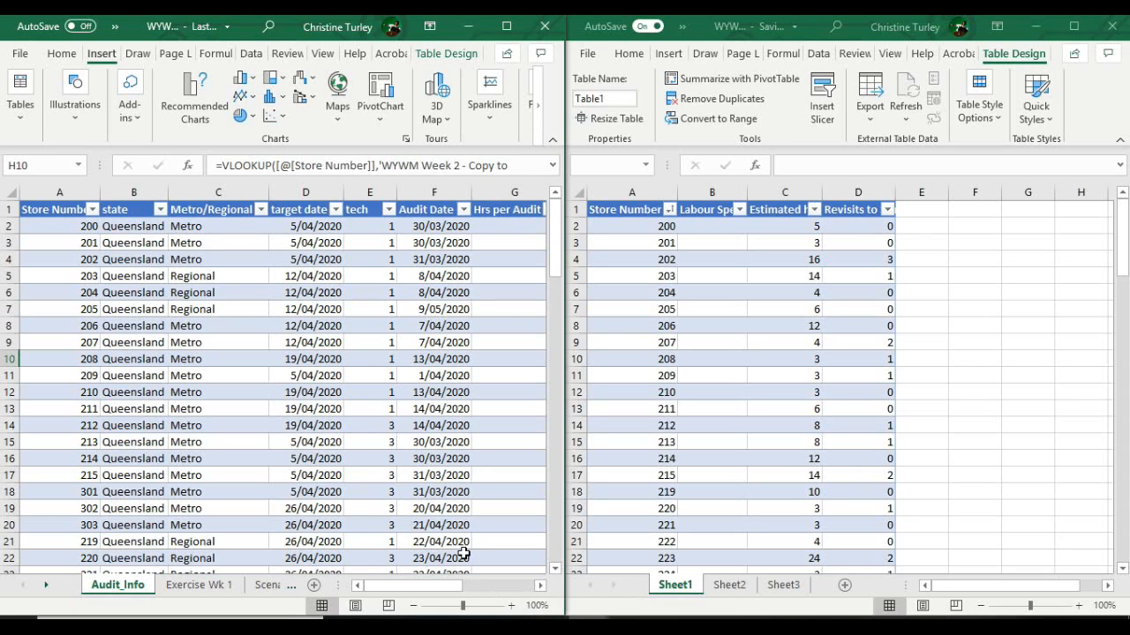
- Start a VLOOKUP formula in J2 of the Estimated column, using the row's Store Number as the lookup value
{"action": "left_click", "coordinate": [540, 587]}
{"action": "left_click", "coordinate": [540, 587]}
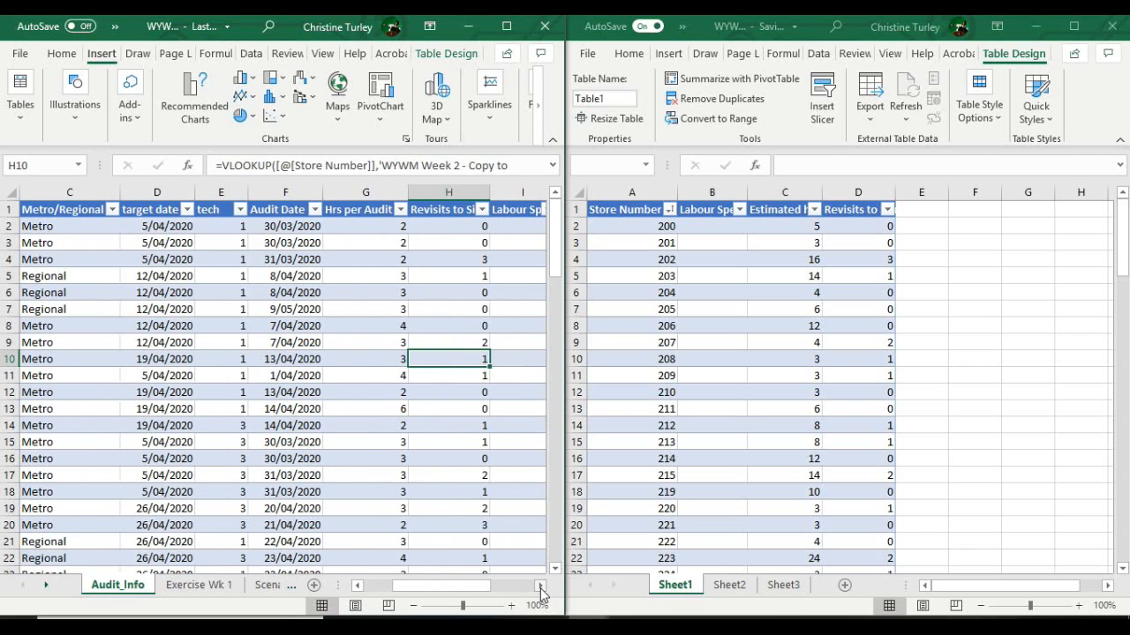
{"action": "left_click", "coordinate": [540, 586]}
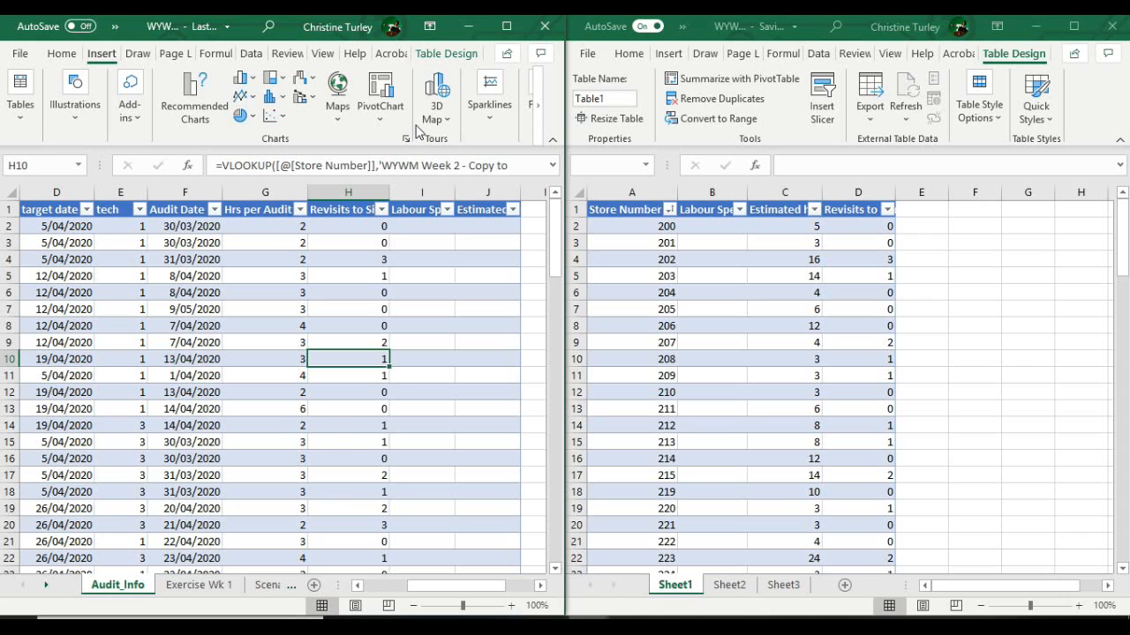
{"action": "left_click", "coordinate": [481, 231]}
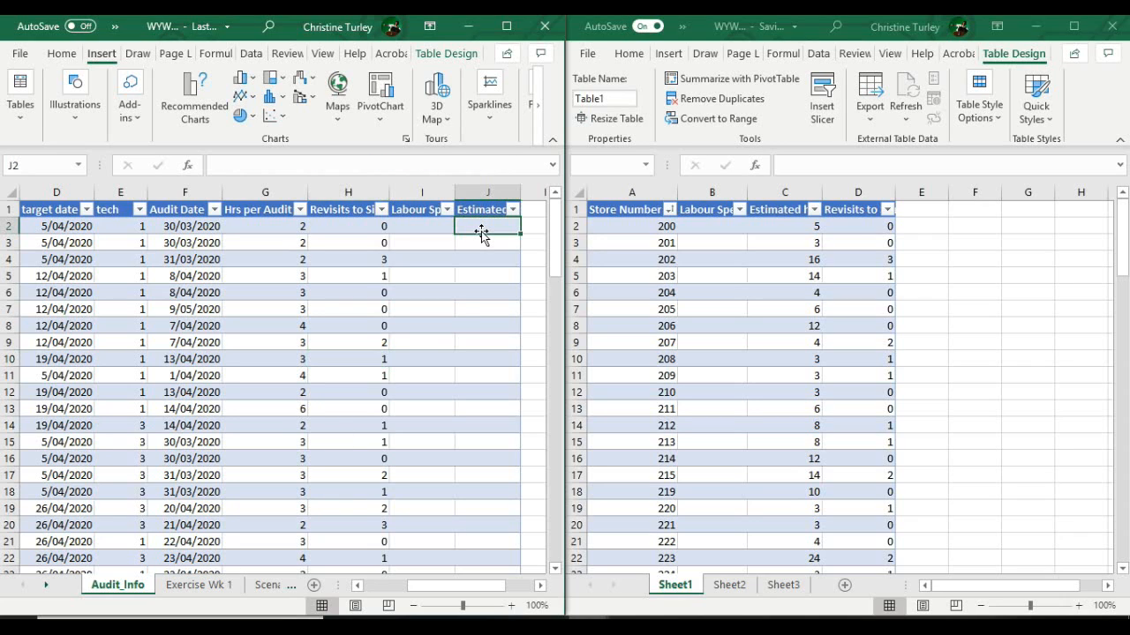
{"action": "type", "text": "="}
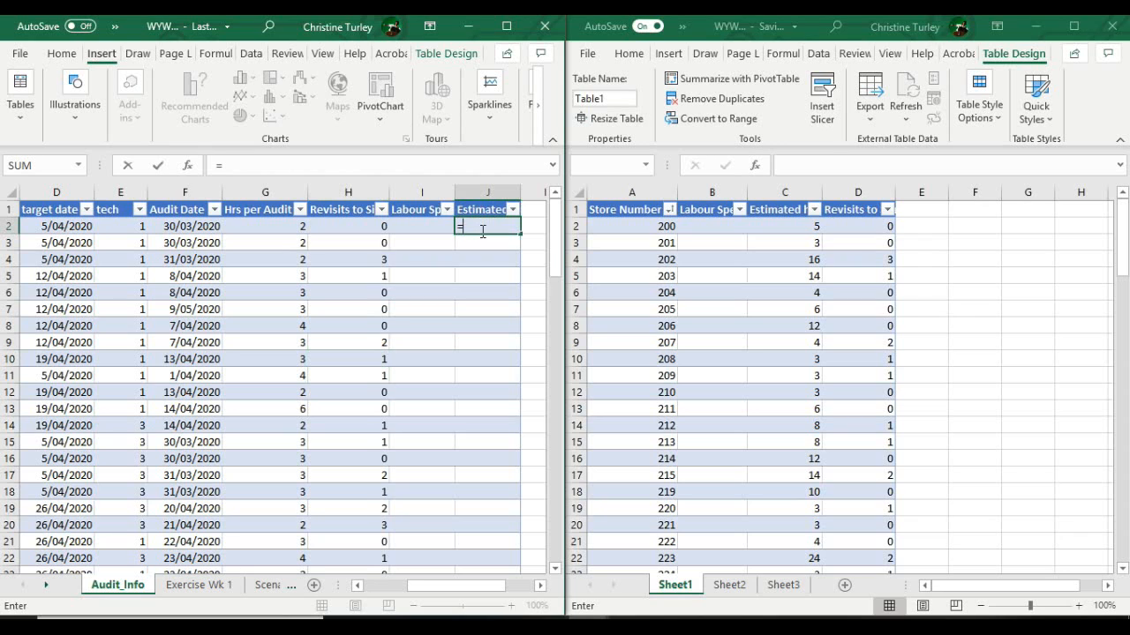
{"action": "type", "text": "Vloo"}
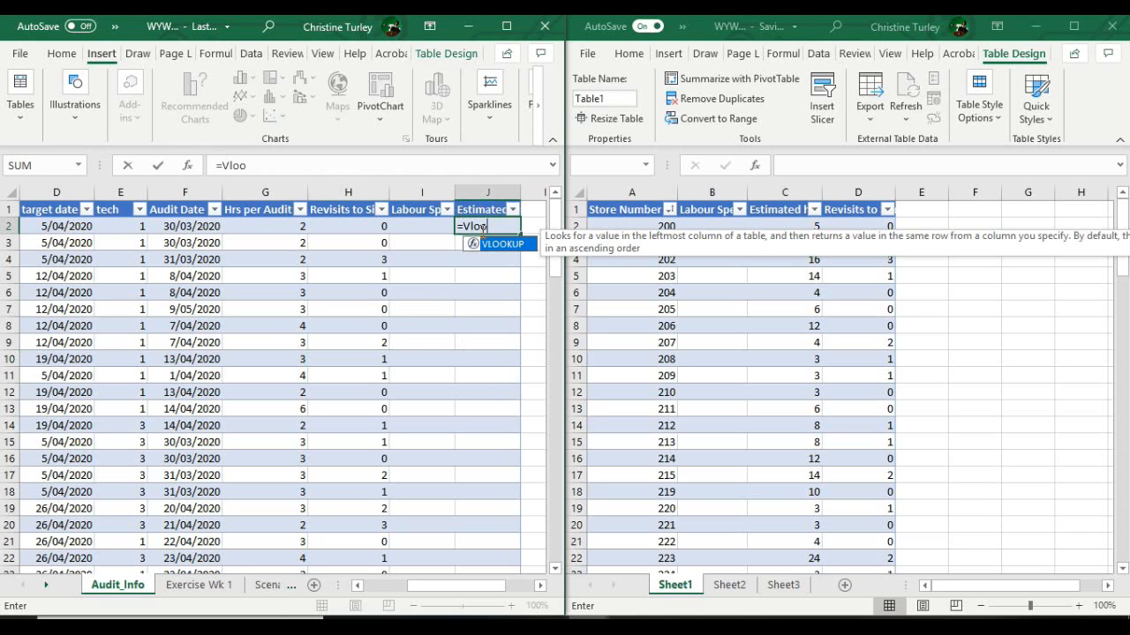
{"action": "double_click", "coordinate": [484, 245]}
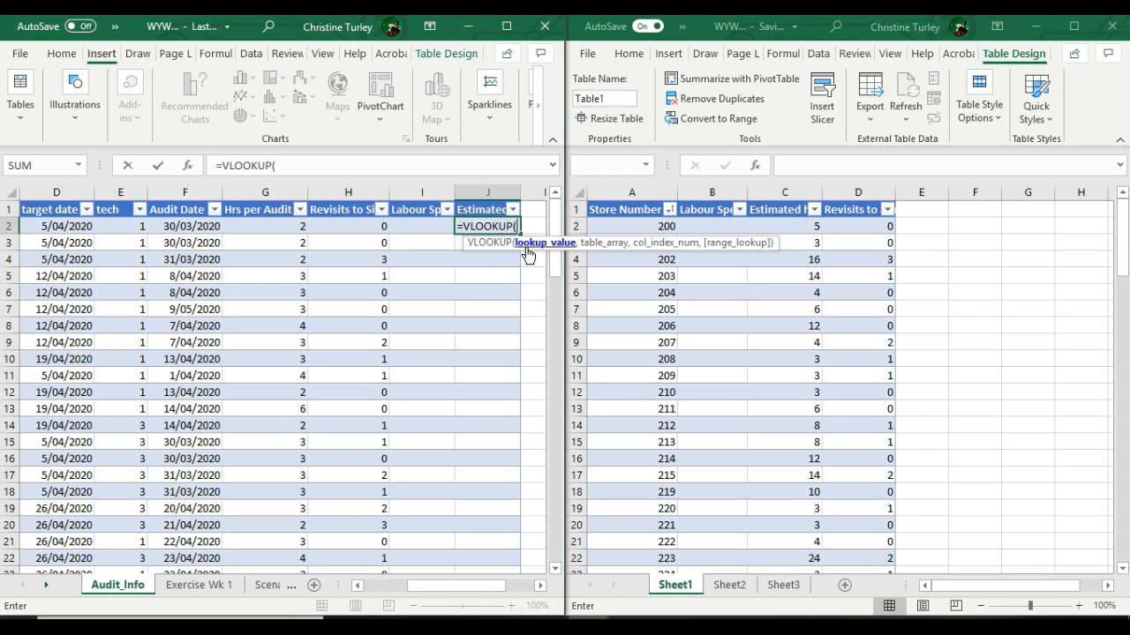
{"action": "left_click", "coordinate": [370, 586]}
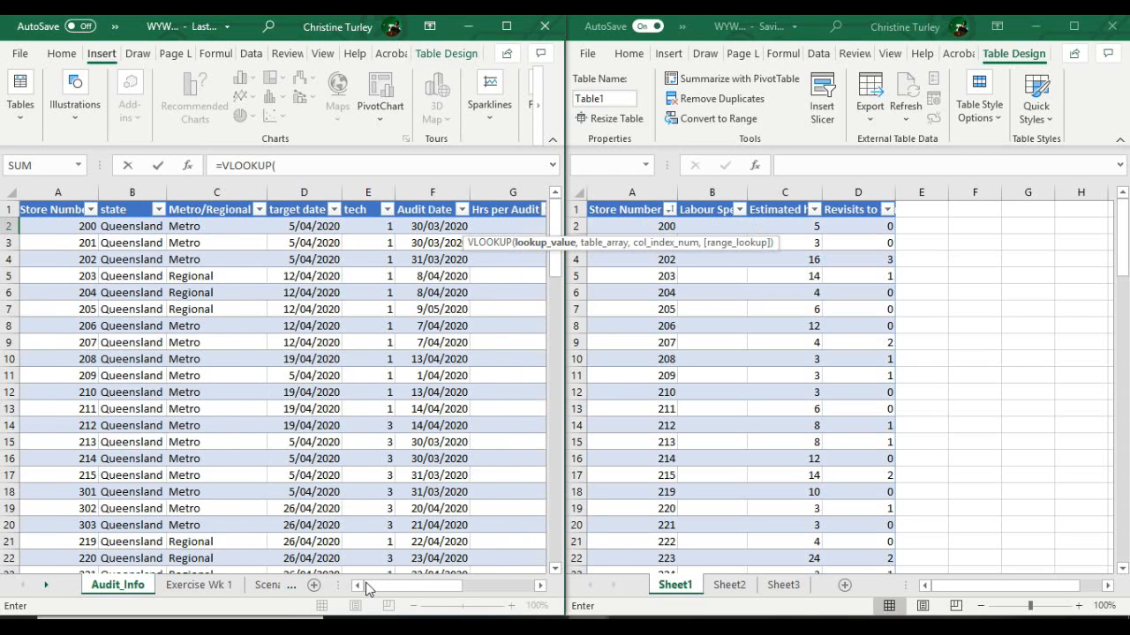
{"action": "left_click", "coordinate": [71, 228]}
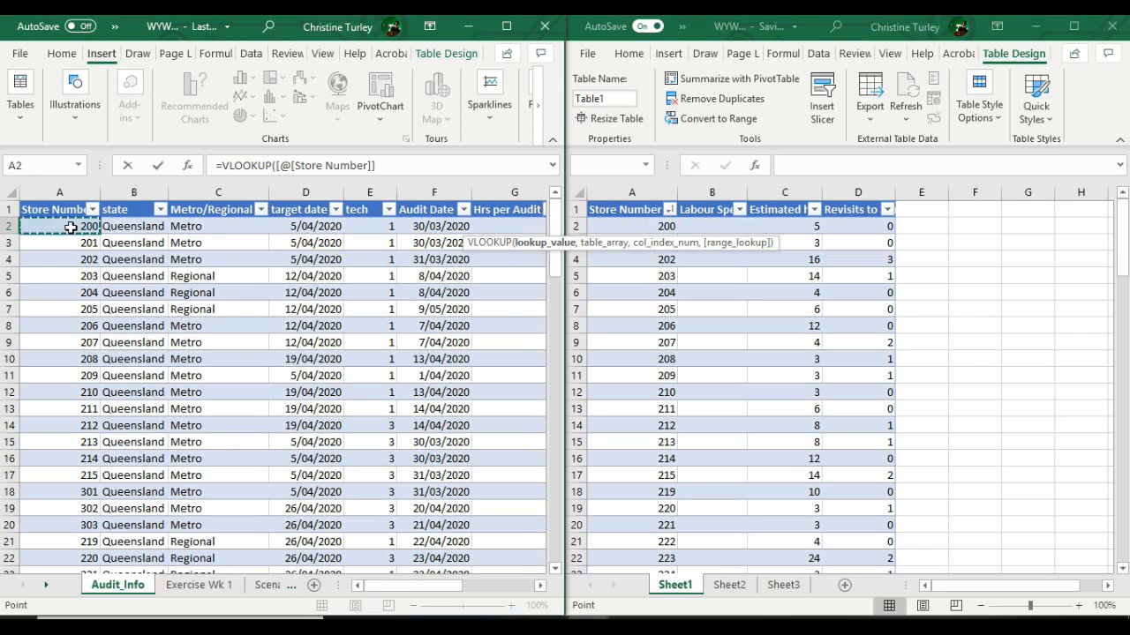
{"action": "type", "text": ","}
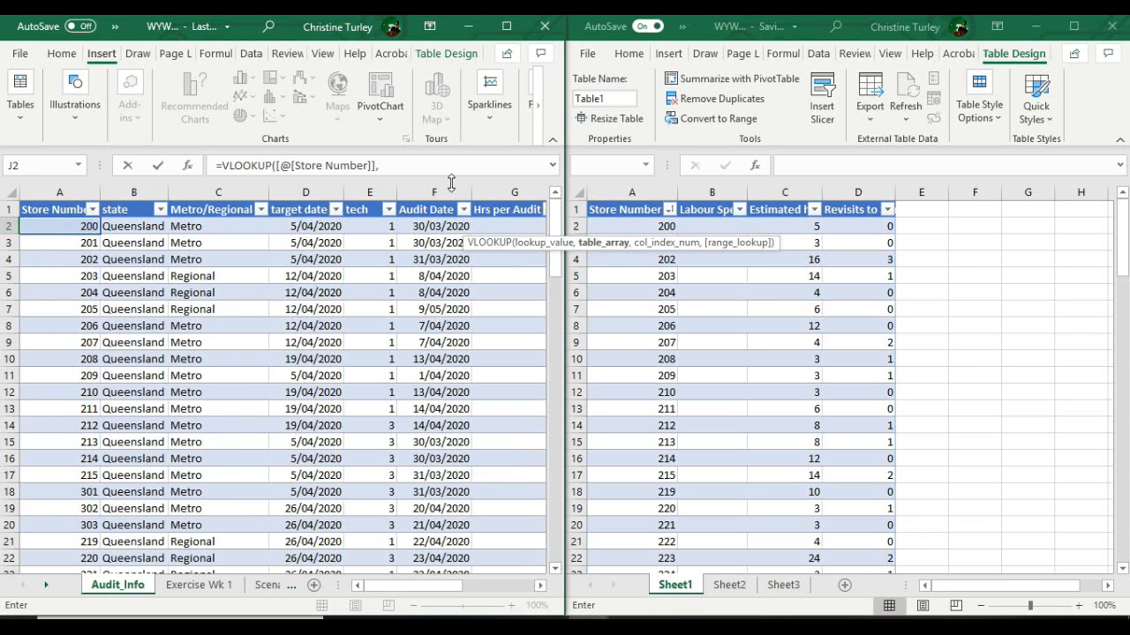
- Set the J2 lookup's table array to all of Table1's data on Sheet1 of the other workbook
{"action": "left_click", "coordinate": [617, 228]}
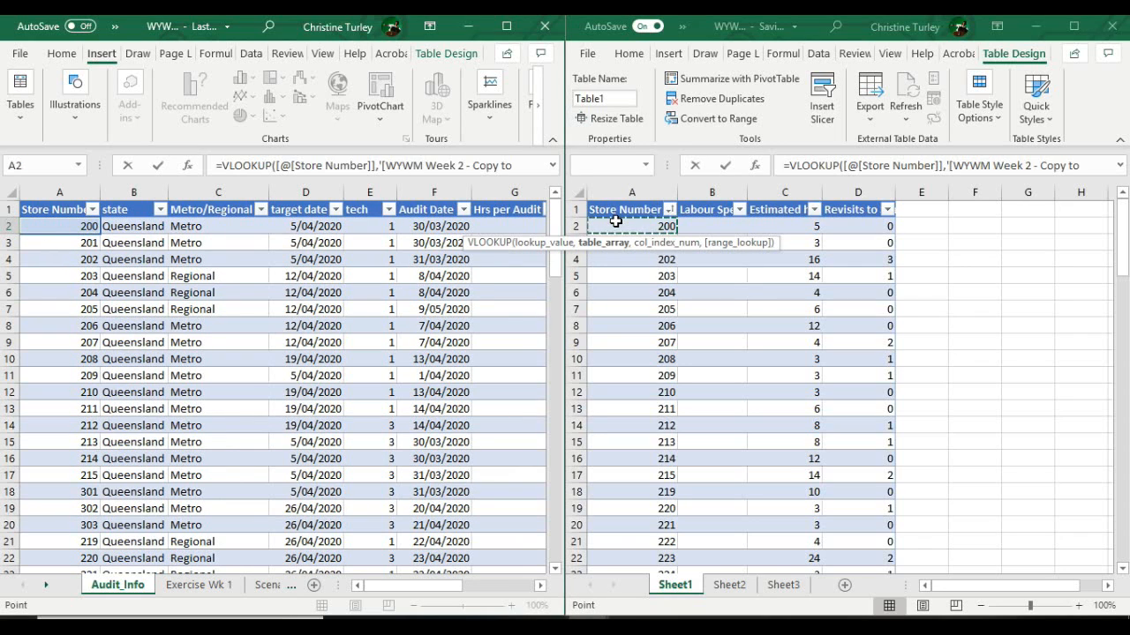
{"action": "key", "text": "ctrl+shift+Down"}
{"action": "key", "text": "ctrl+shift+Right"}
{"action": "key", "text": "ctrl+shift+Right"}
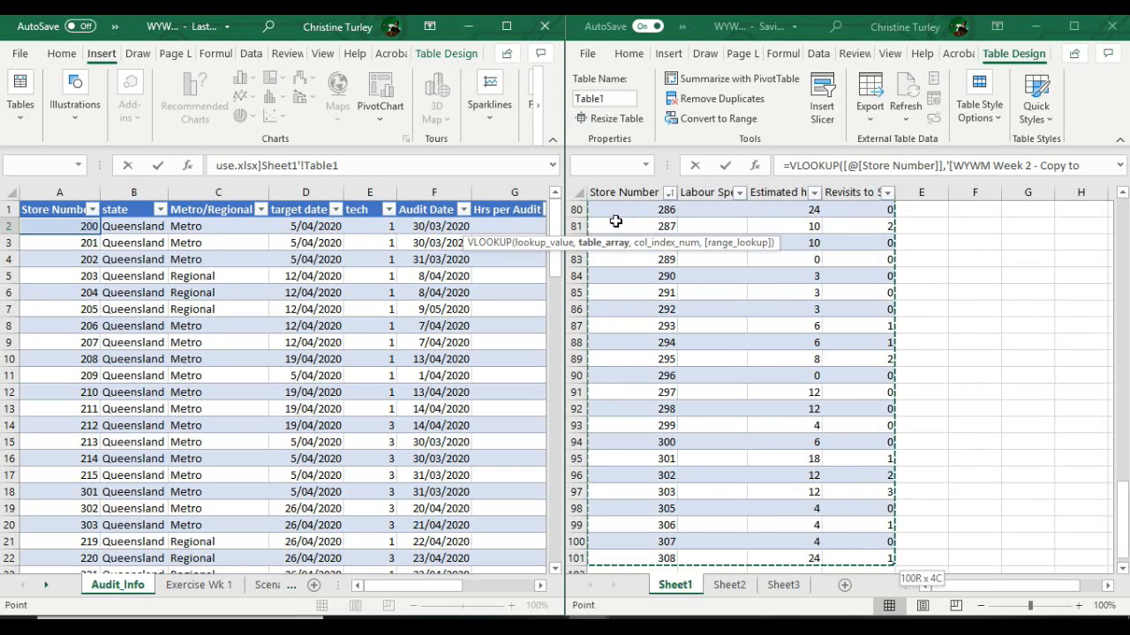
{"action": "type", "text": ","}
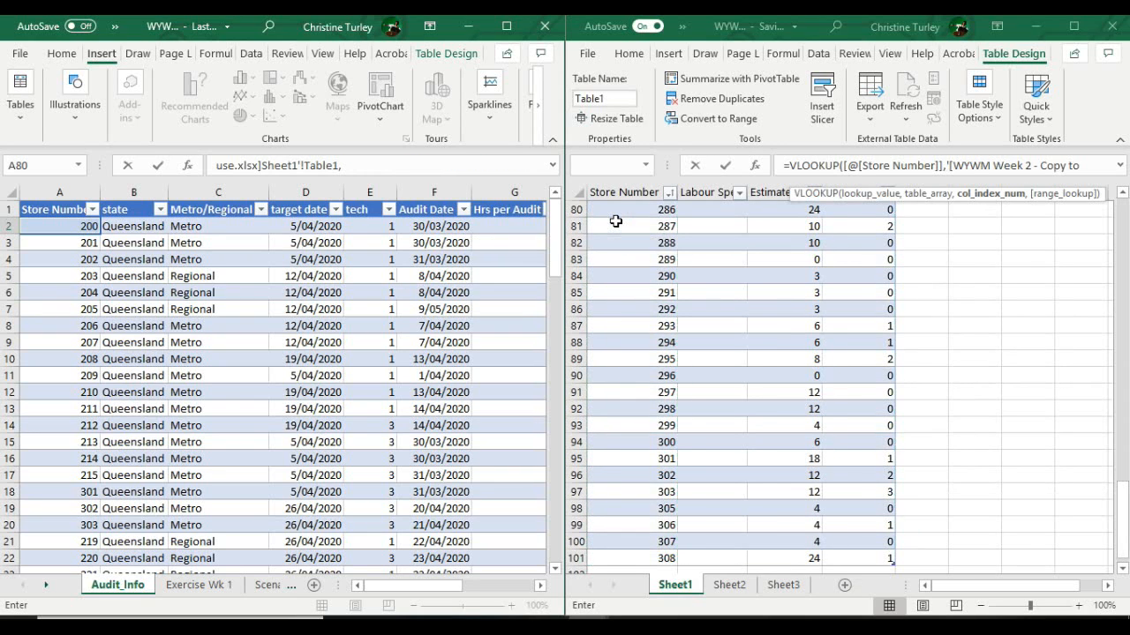
- Complete the VLOOKUP in J2 with column index 3 and FALSE for an exact match
{"action": "type", "text": "3,"}
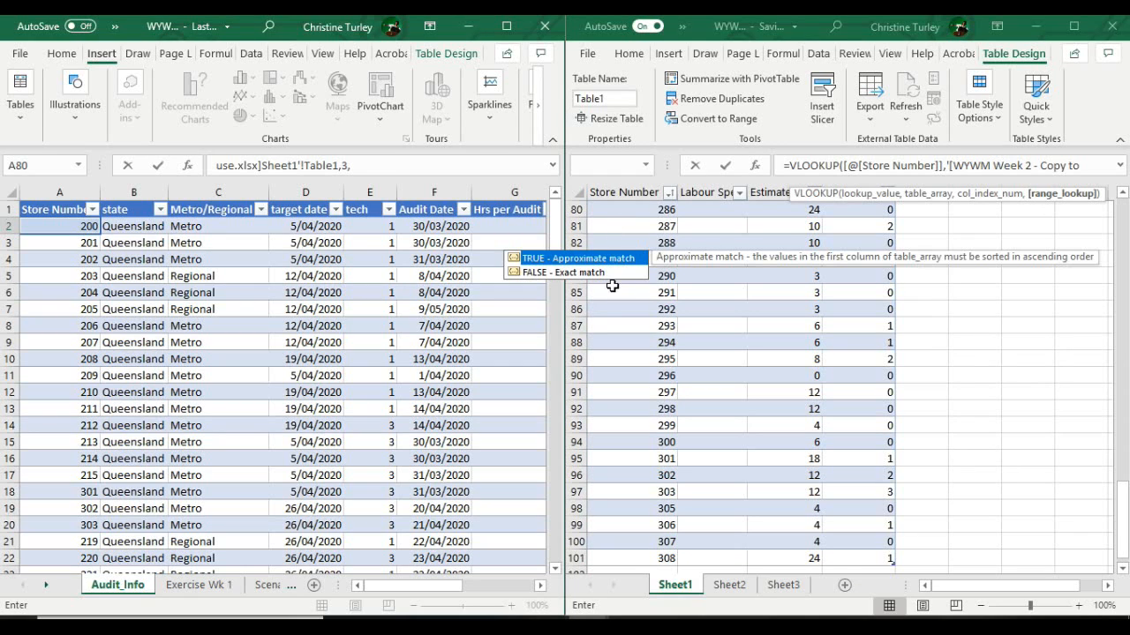
{"action": "left_click", "coordinate": [533, 277]}
{"action": "double_click", "coordinate": [533, 274]}
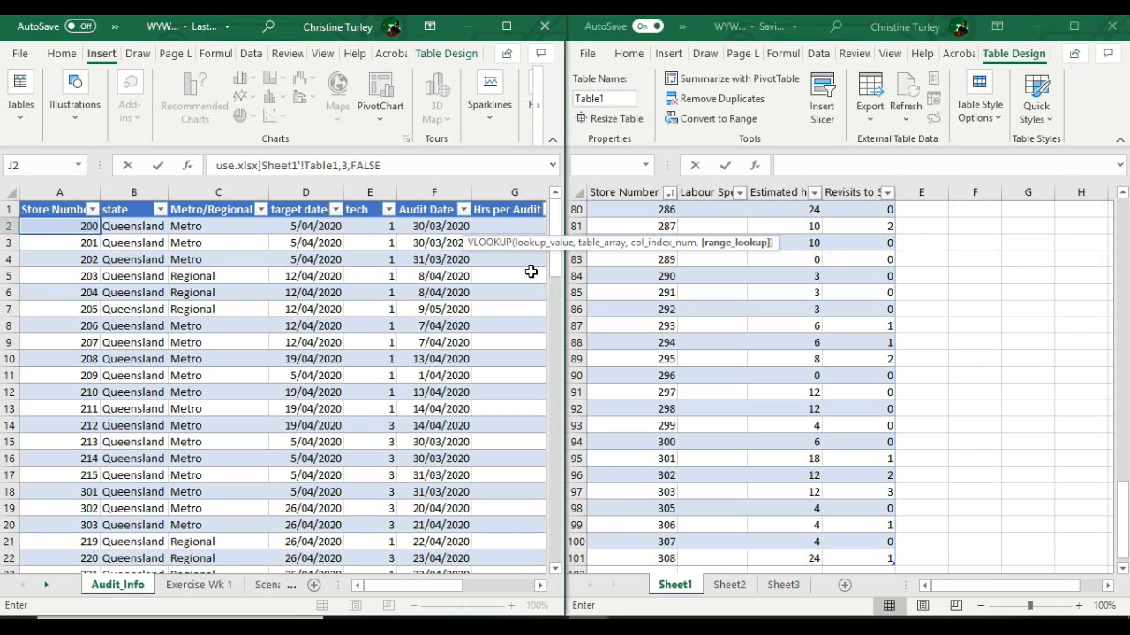
{"action": "type", "text": ")"}
{"action": "key", "text": "Return"}
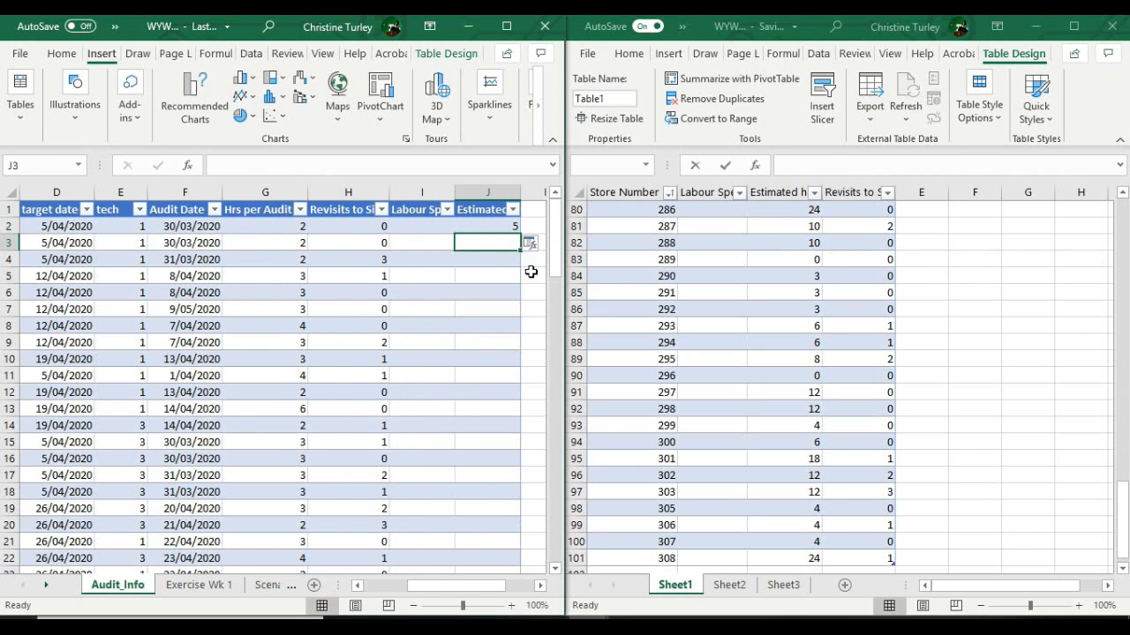
- Fill the VLOOKUP formula from J2 down the whole Estimated column
{"action": "left_click", "coordinate": [486, 230]}
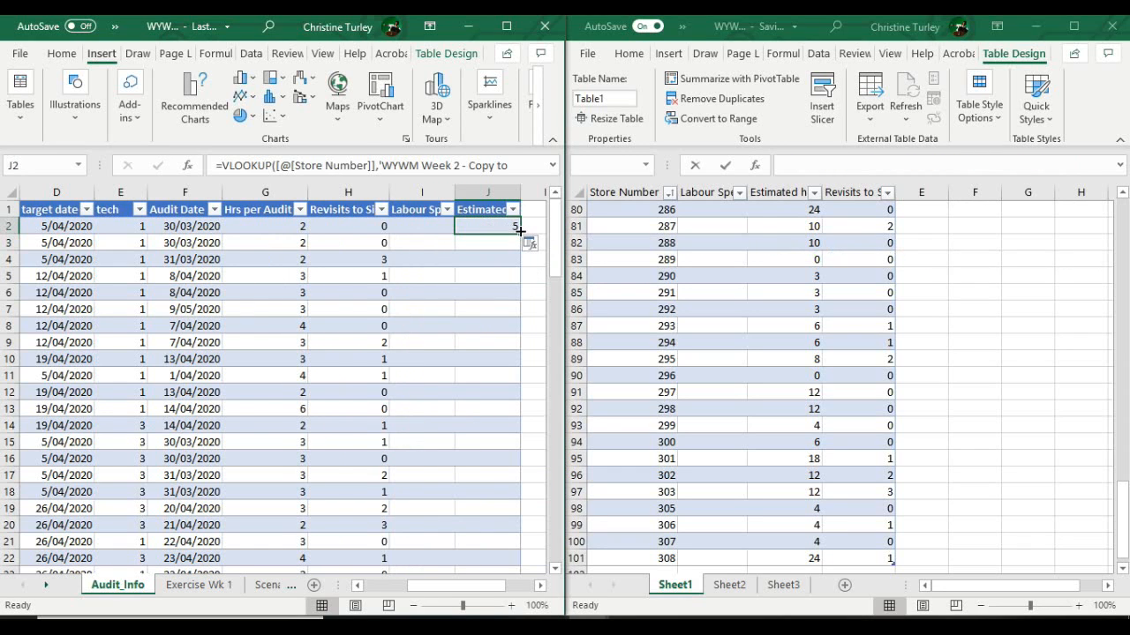
{"action": "double_click", "coordinate": [519, 232]}
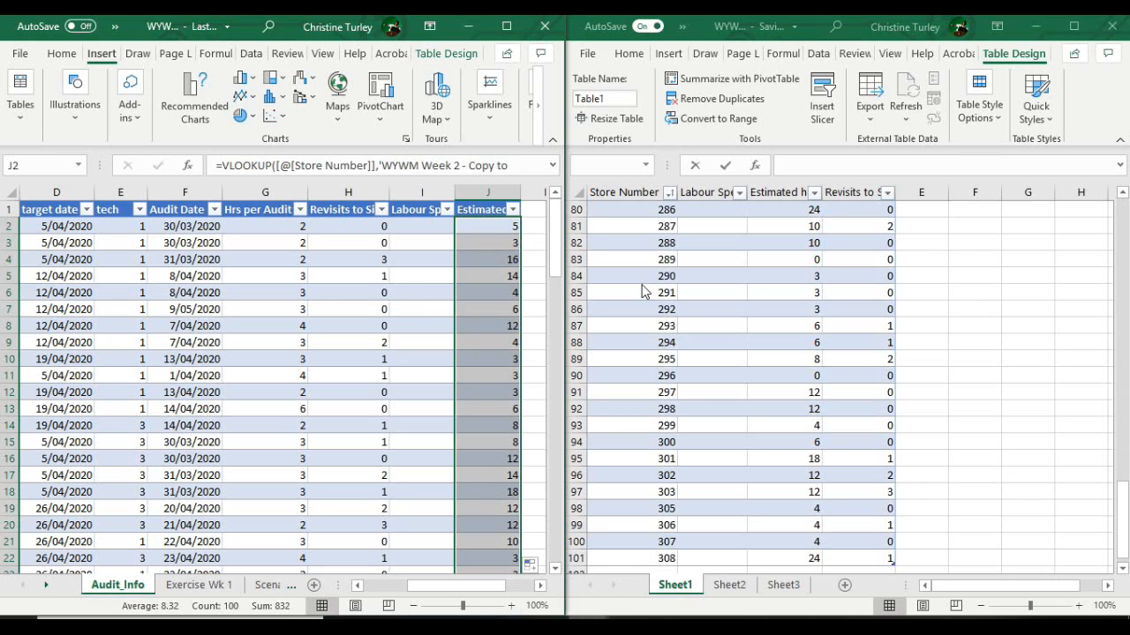
{"action": "left_click", "coordinate": [398, 343]}
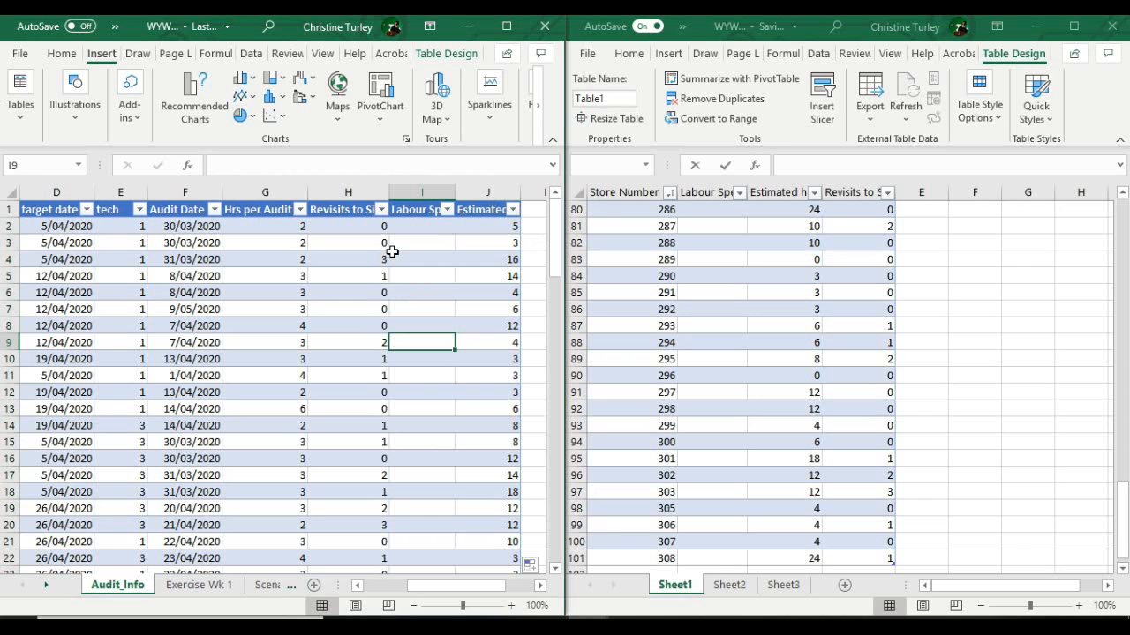
- Minimise the lookup workbook and maximise the audit workbook, bringing all the Audit_Info table's columns into view
{"action": "left_click", "coordinate": [1042, 31]}
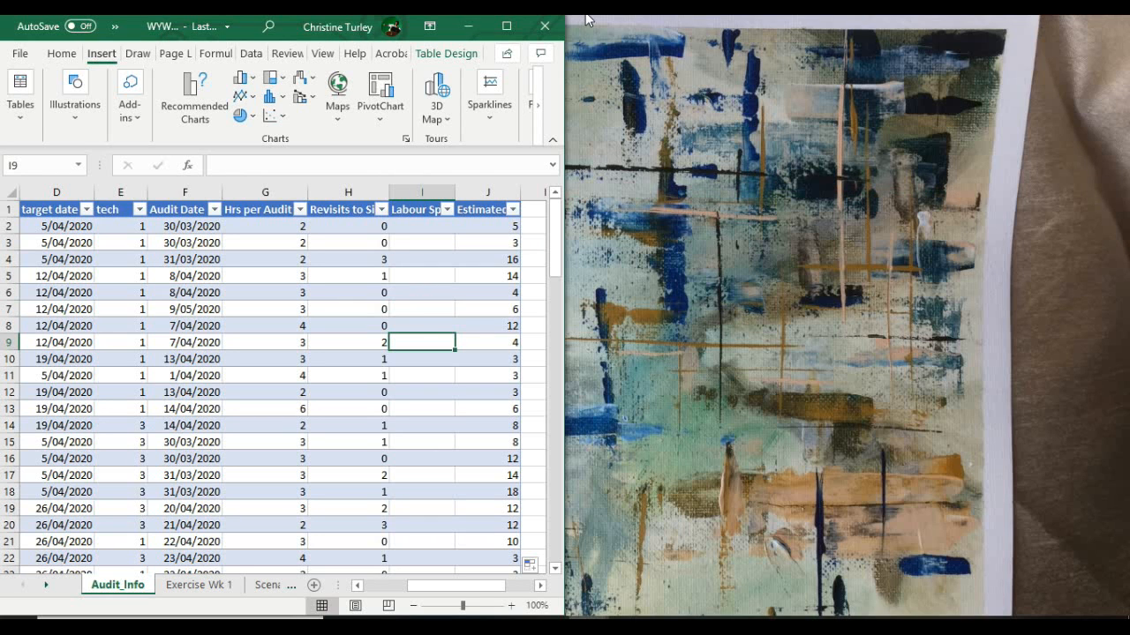
{"action": "left_click", "coordinate": [507, 27]}
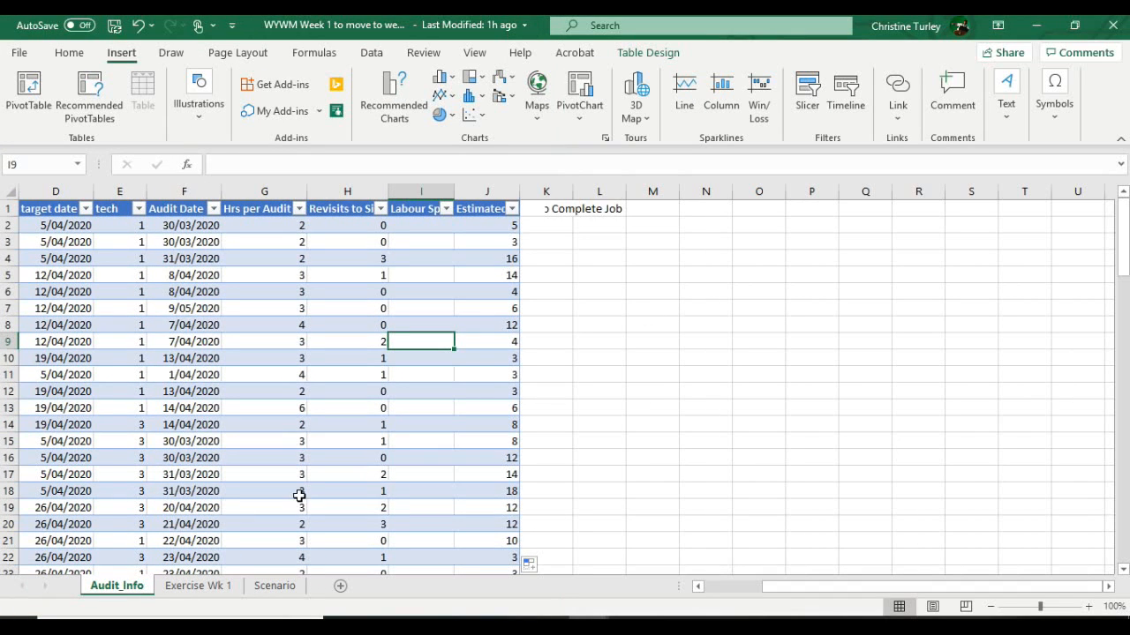
{"action": "left_click", "coordinate": [706, 590]}
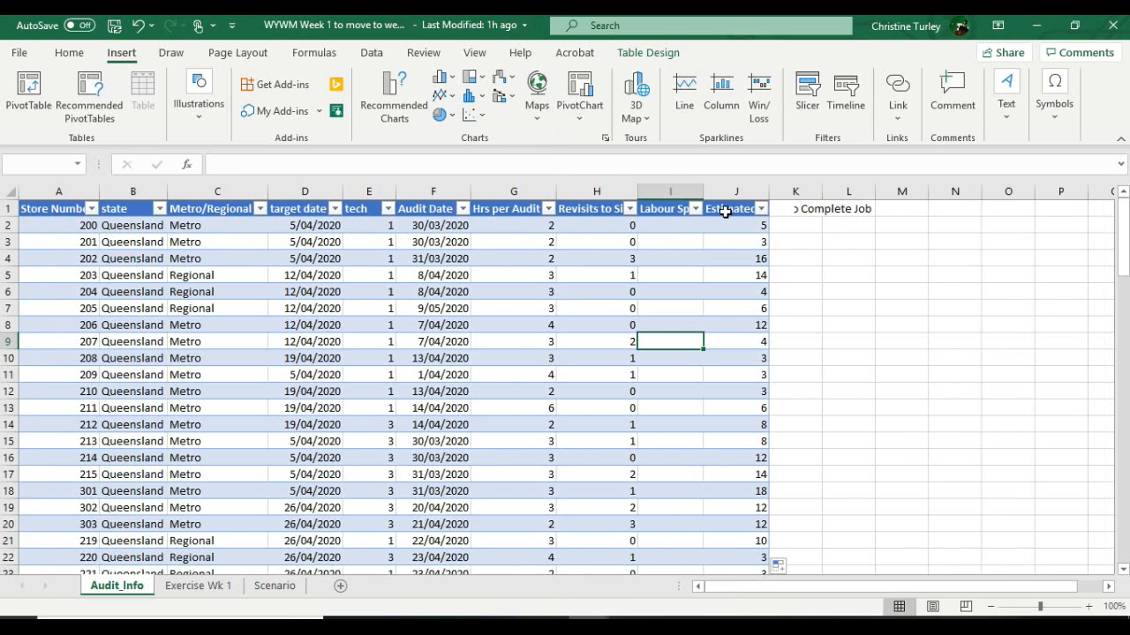
{"action": "left_click", "coordinate": [795, 210]}
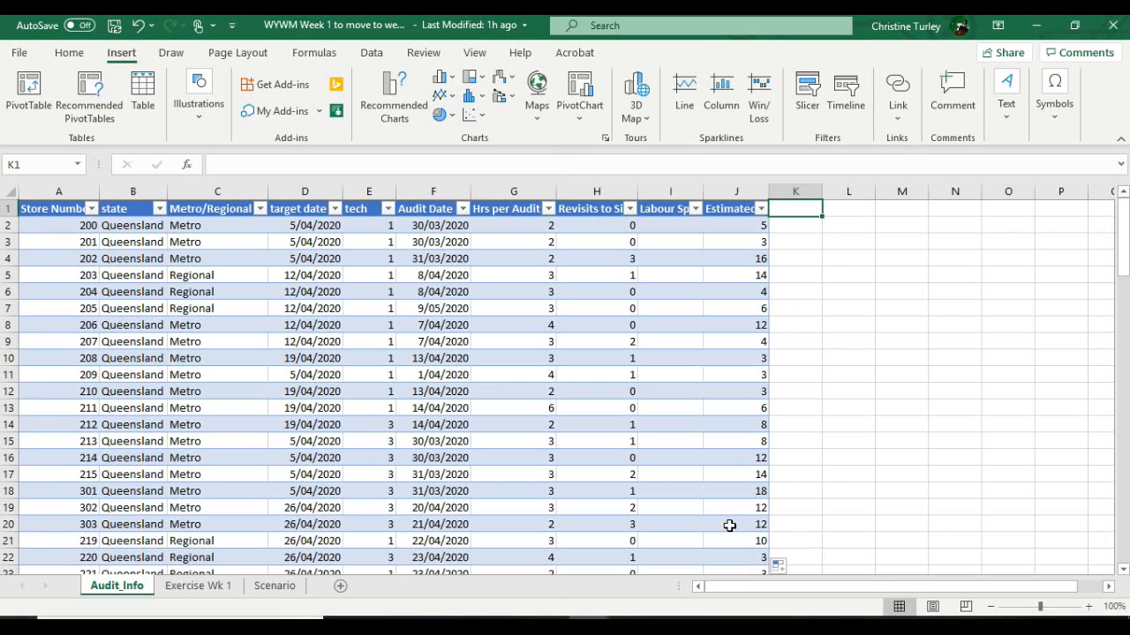
- Enter a Labour Spent formula in I2 that adds Hrs per Audit and Revisits to Site, then multiplies the sum by 115
{"action": "left_click", "coordinate": [682, 226]}
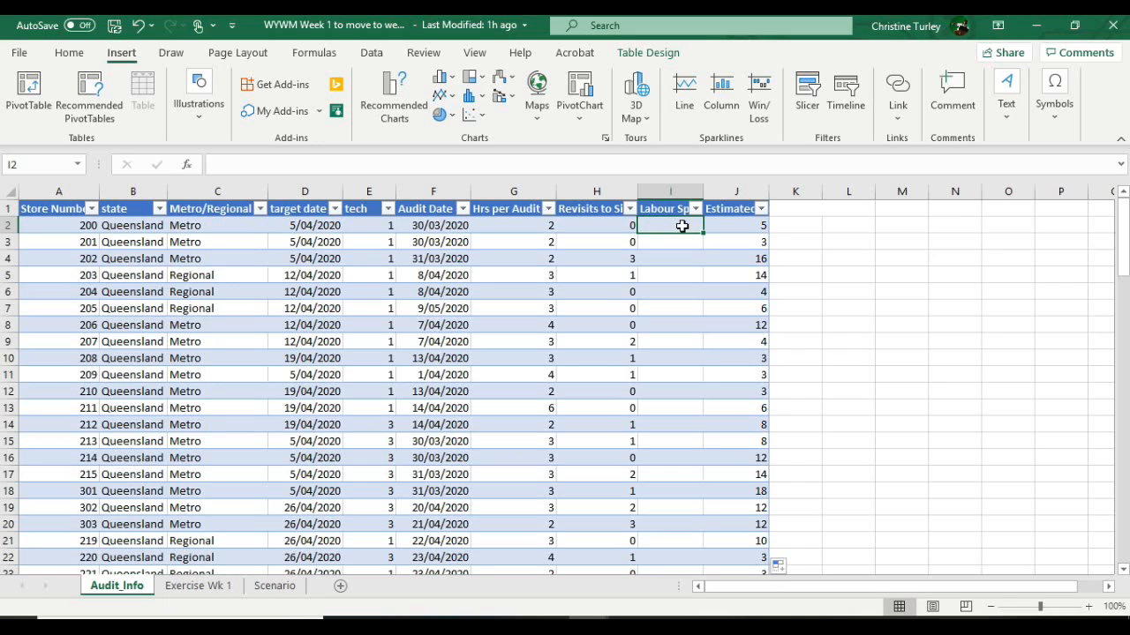
{"action": "type", "text": "="}
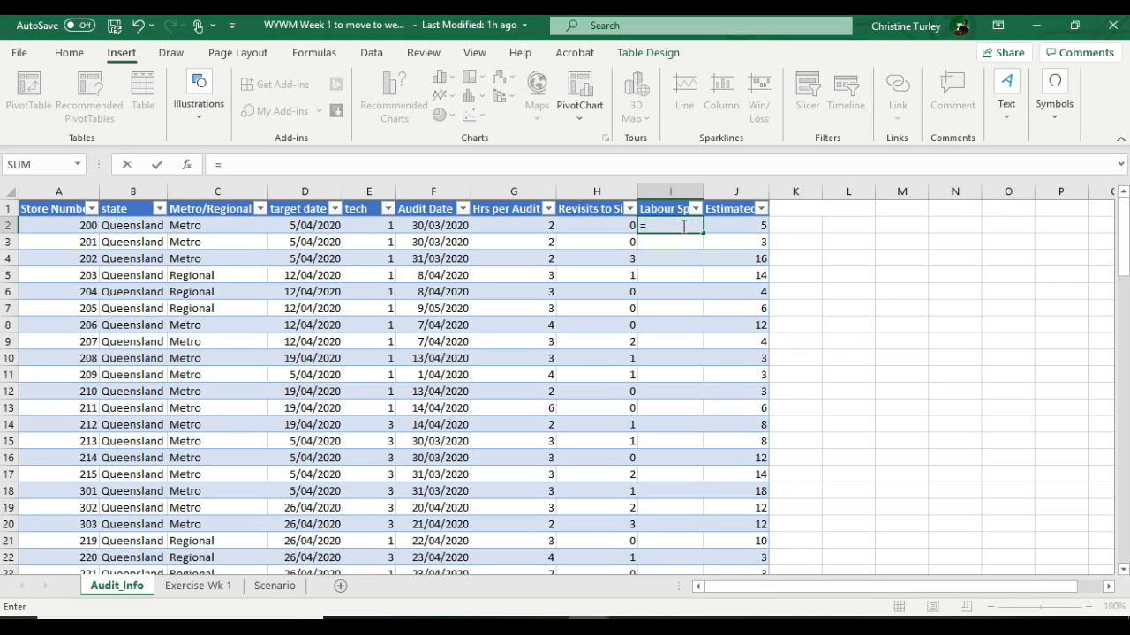
{"action": "type", "text": "("}
{"action": "left_click", "coordinate": [533, 229]}
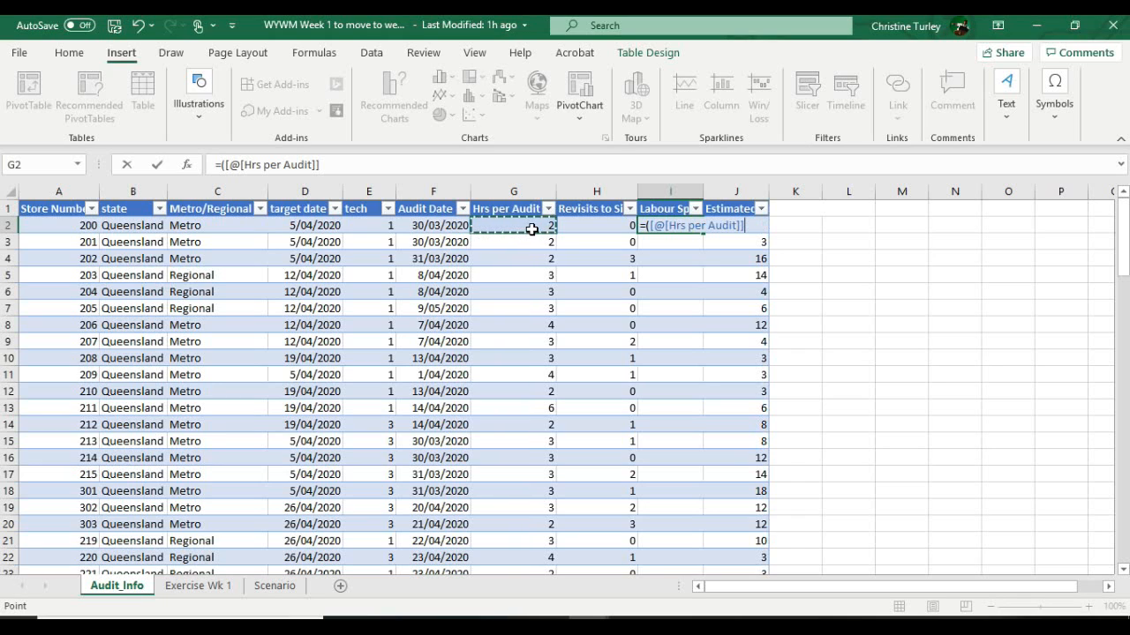
{"action": "type", "text": "+"}
{"action": "left_click", "coordinate": [592, 227]}
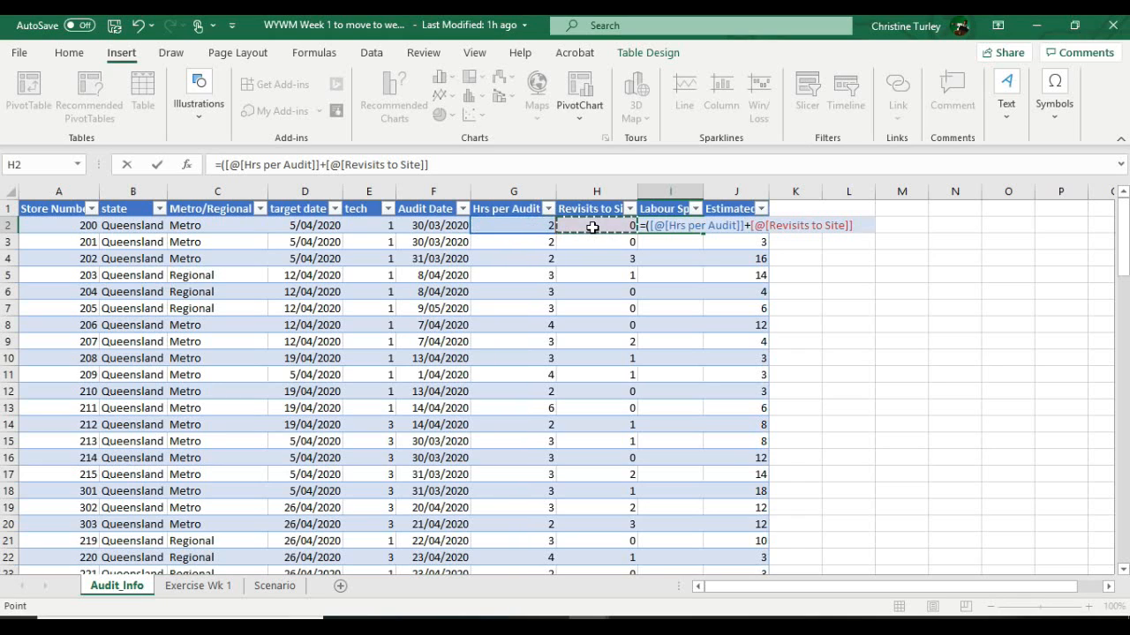
{"action": "type", "text": ")*115"}
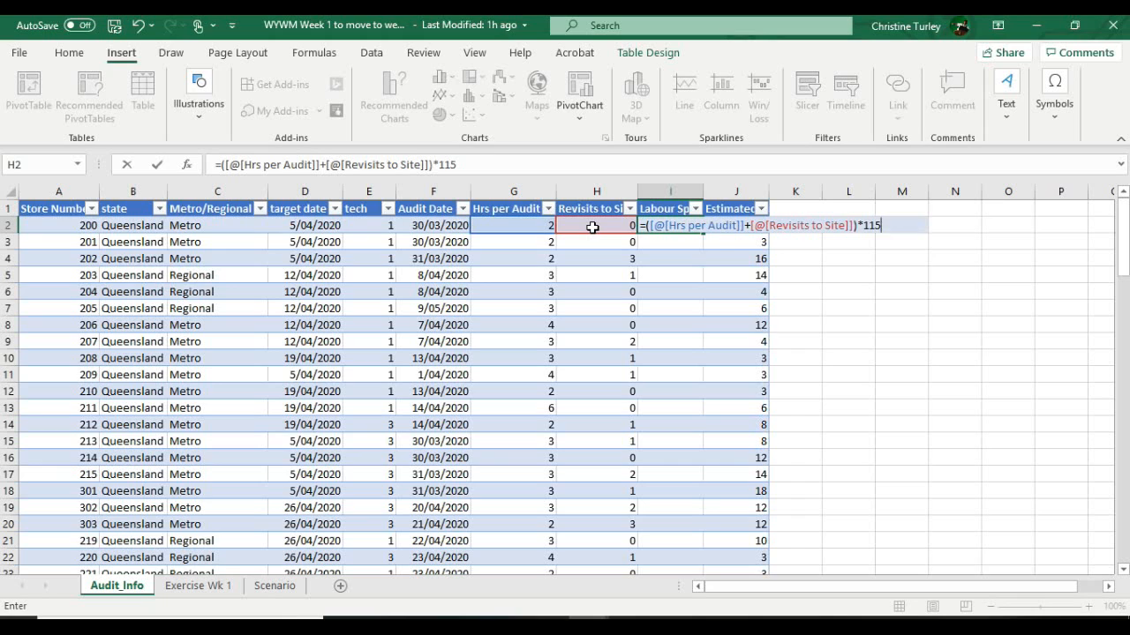
{"action": "key", "text": "Return"}
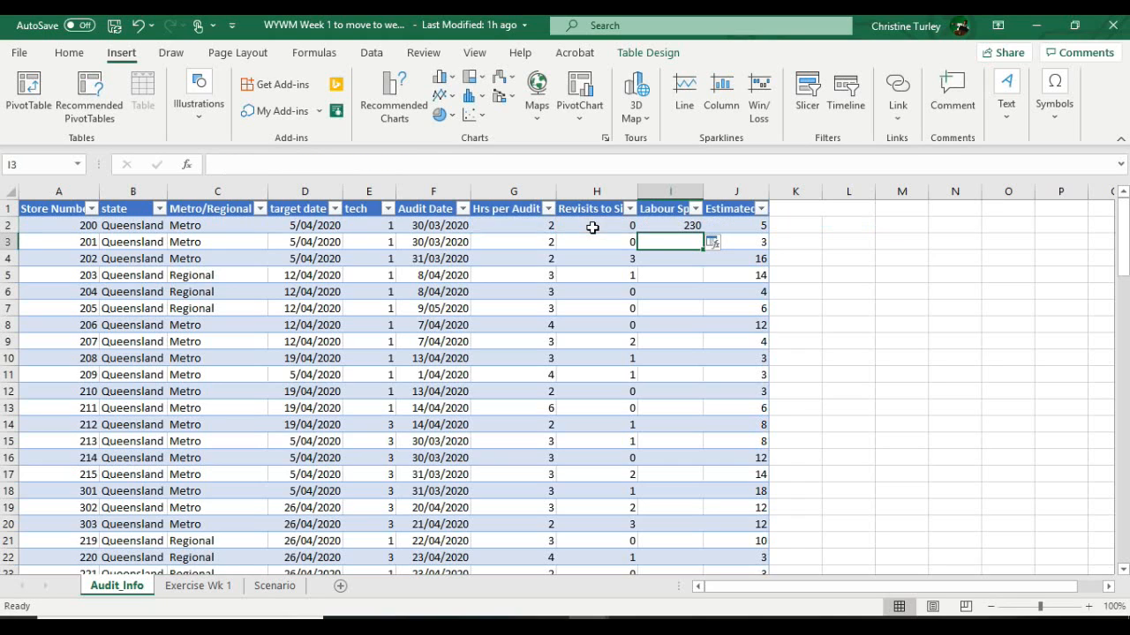
- Fill the labour formula from I2 down the whole Labour Spent column and check it through the table's last row
{"action": "left_click", "coordinate": [672, 225]}
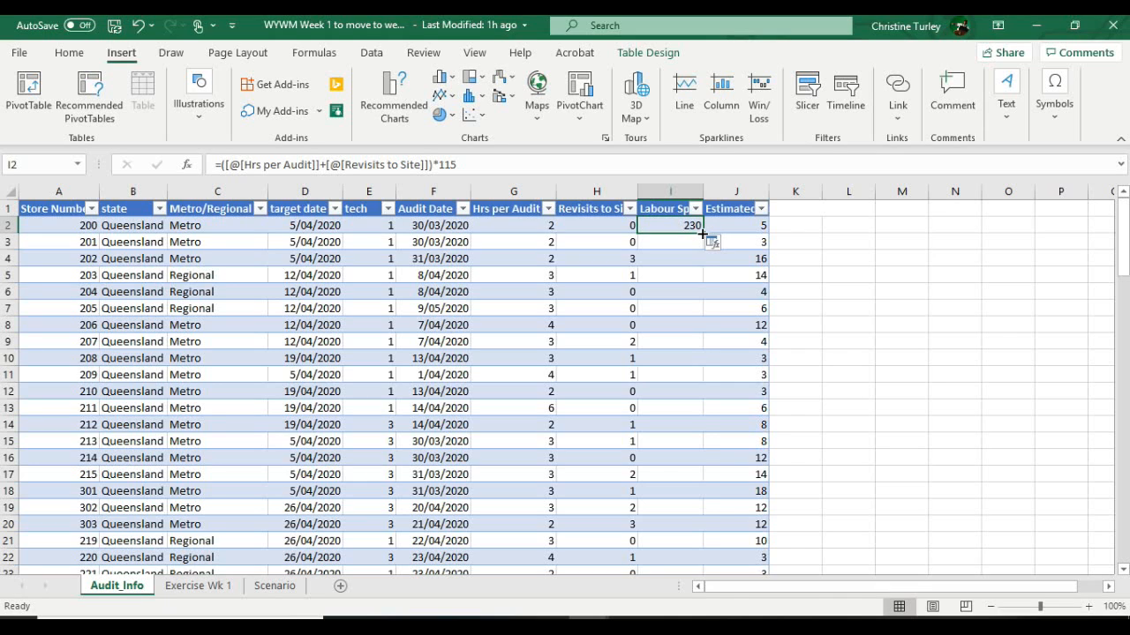
{"action": "double_click", "coordinate": [702, 233]}
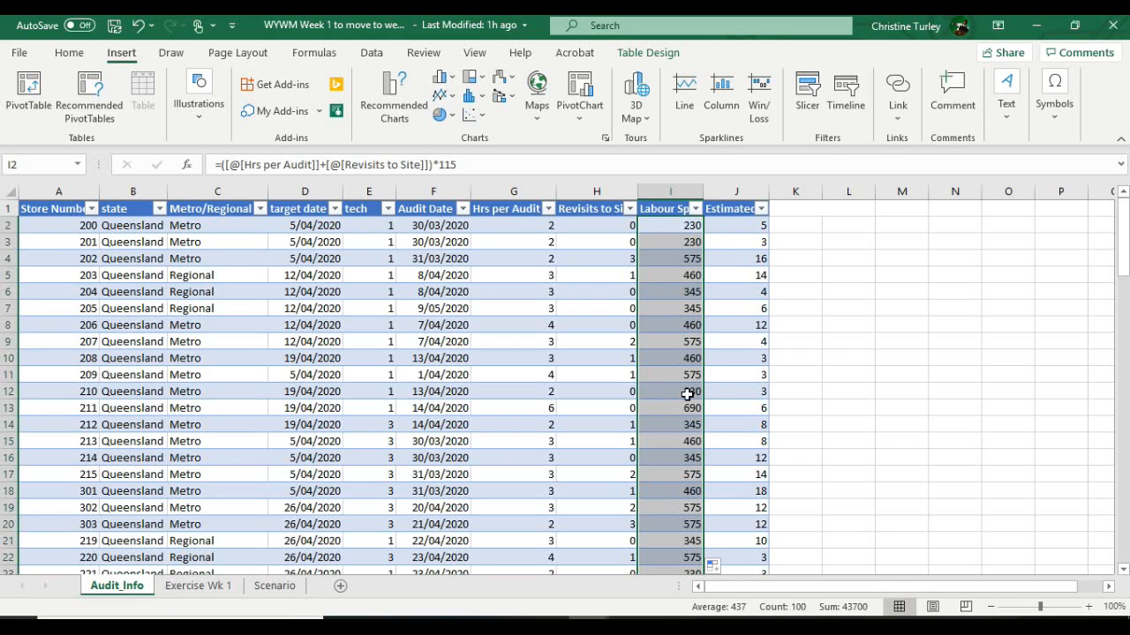
{"action": "scroll", "coordinate": [687, 395], "scroll_direction": "down", "scroll_amount": 11}
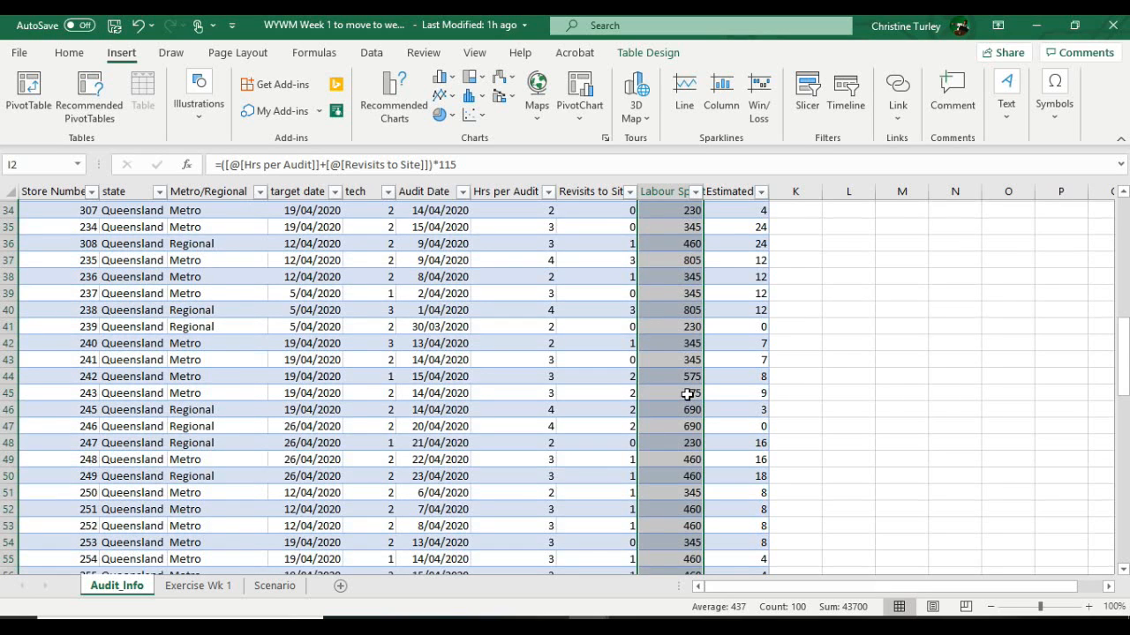
{"action": "scroll", "coordinate": [687, 395], "scroll_direction": "down", "scroll_amount": 10}
{"action": "scroll", "coordinate": [687, 395], "scroll_direction": "down", "scroll_amount": 8}
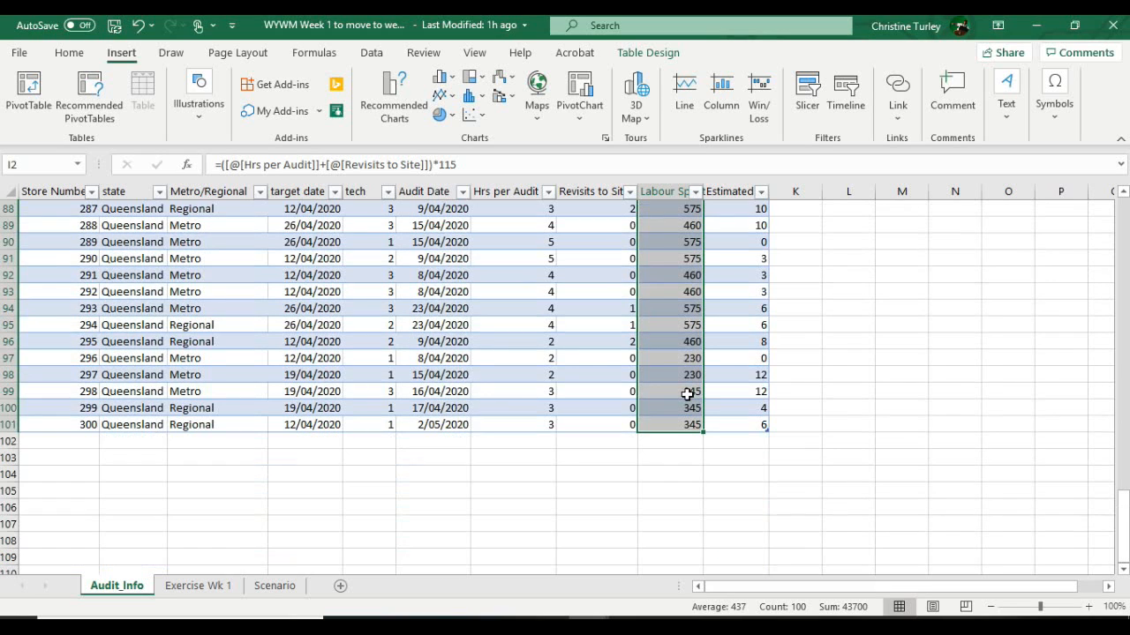
{"action": "scroll", "coordinate": [687, 395], "scroll_direction": "up", "scroll_amount": 7}
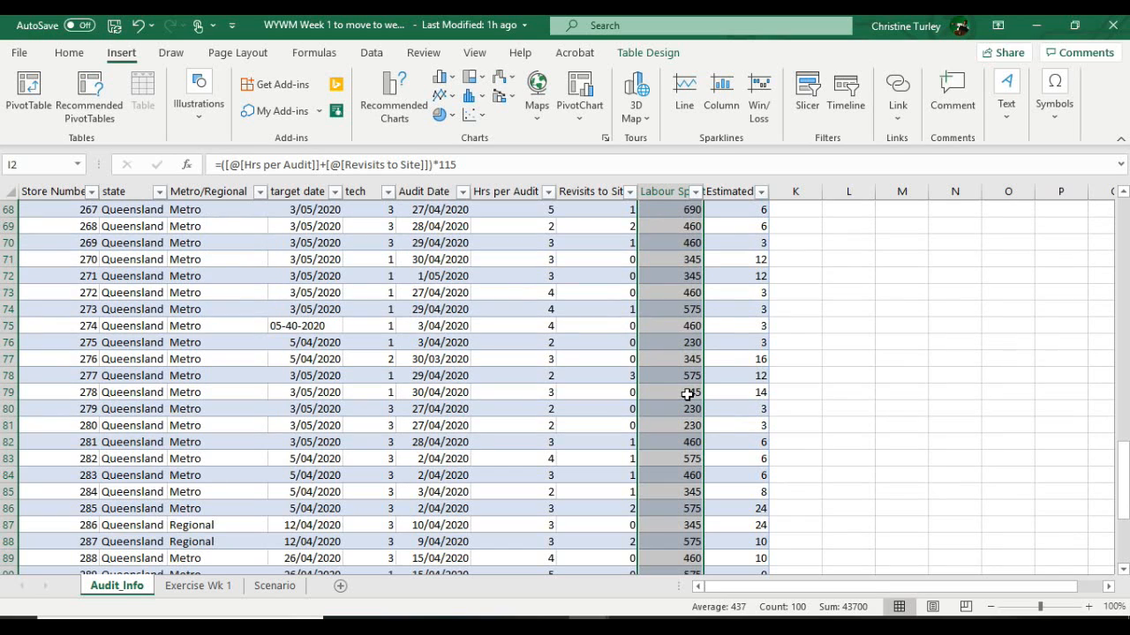
{"action": "scroll", "coordinate": [686, 394], "scroll_direction": "up", "scroll_amount": 20}
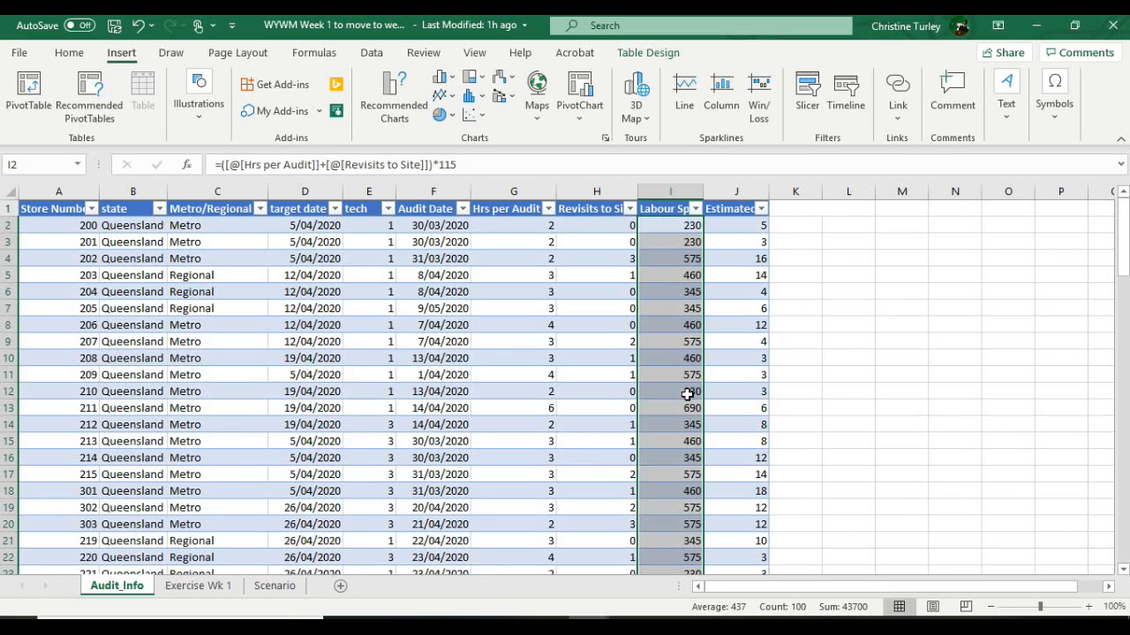
{"action": "left_click", "coordinate": [670, 305]}
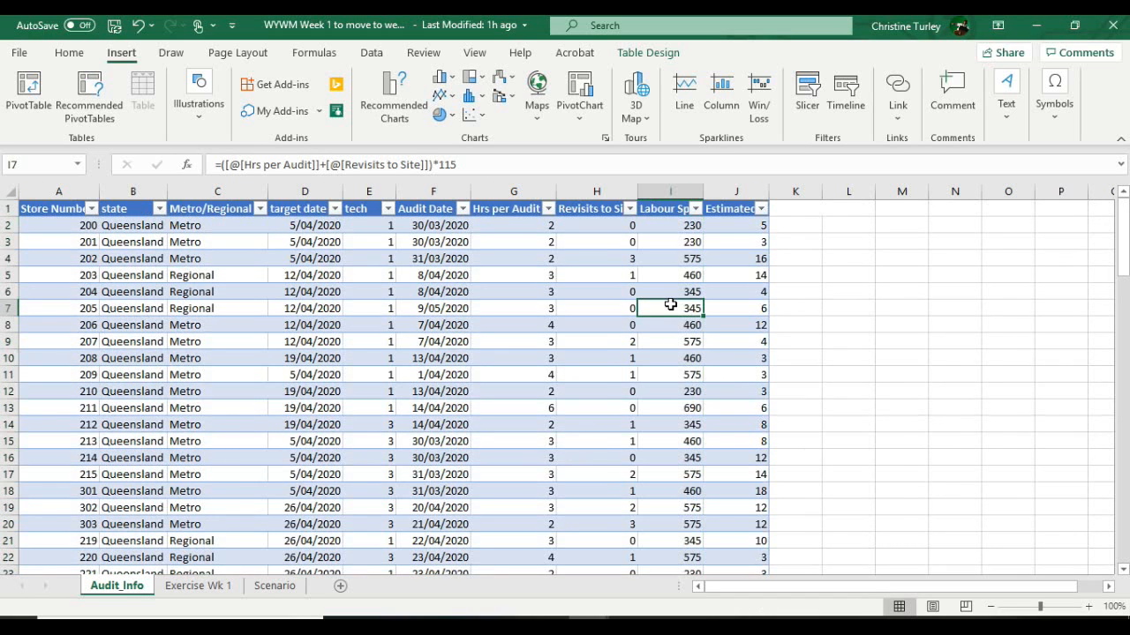
- Sort the Audit_Info table by Labour Spent from largest to smallest
{"action": "left_click", "coordinate": [696, 209]}
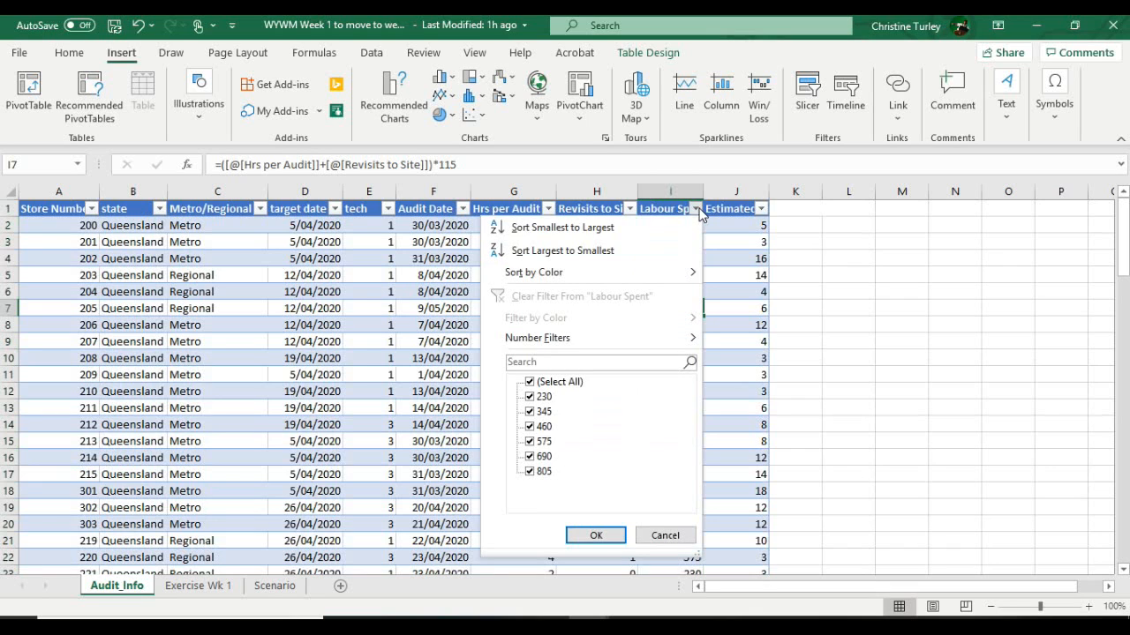
{"action": "left_click", "coordinate": [609, 255]}
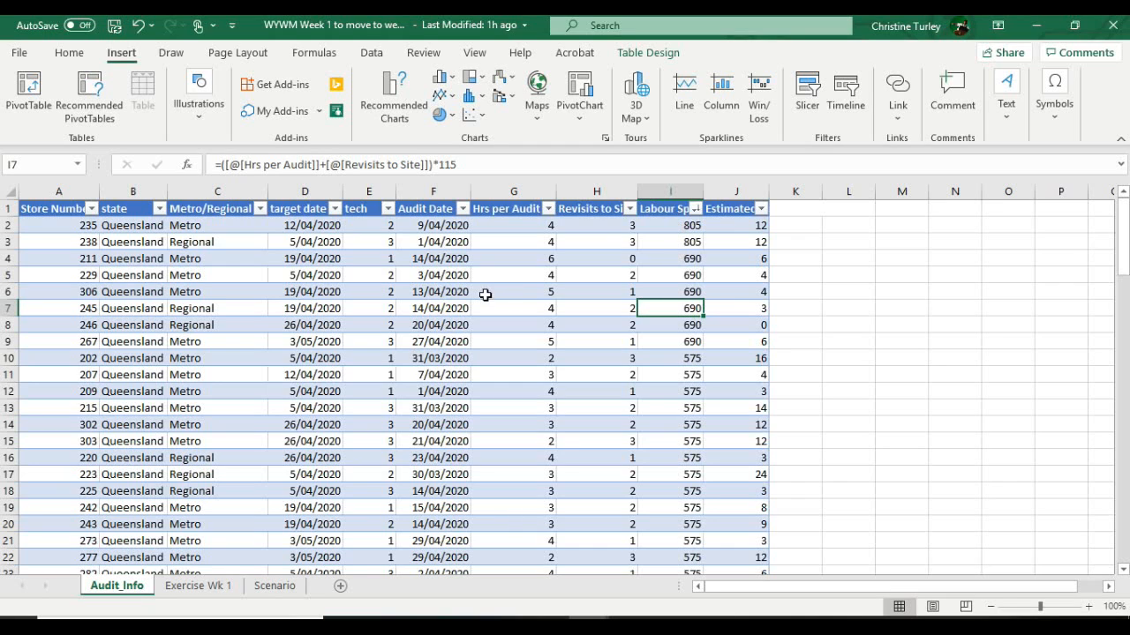
- Create a PivotTable from Table1 on a new worksheet and add Revisits to Site as its values field
{"action": "left_click", "coordinate": [34, 88]}
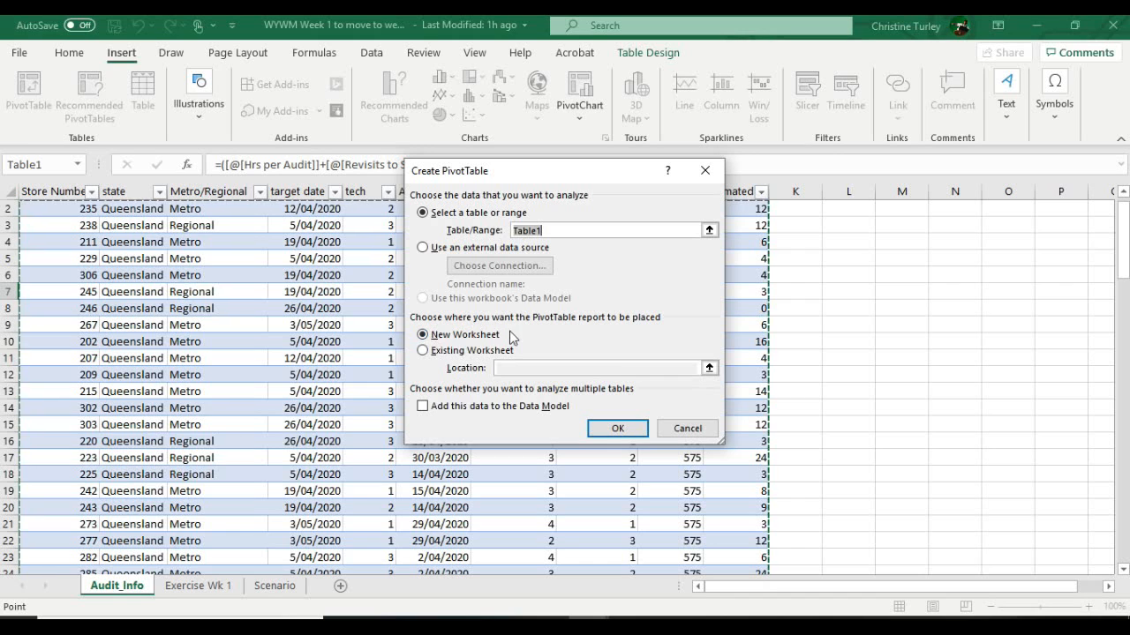
{"action": "left_click", "coordinate": [634, 431]}
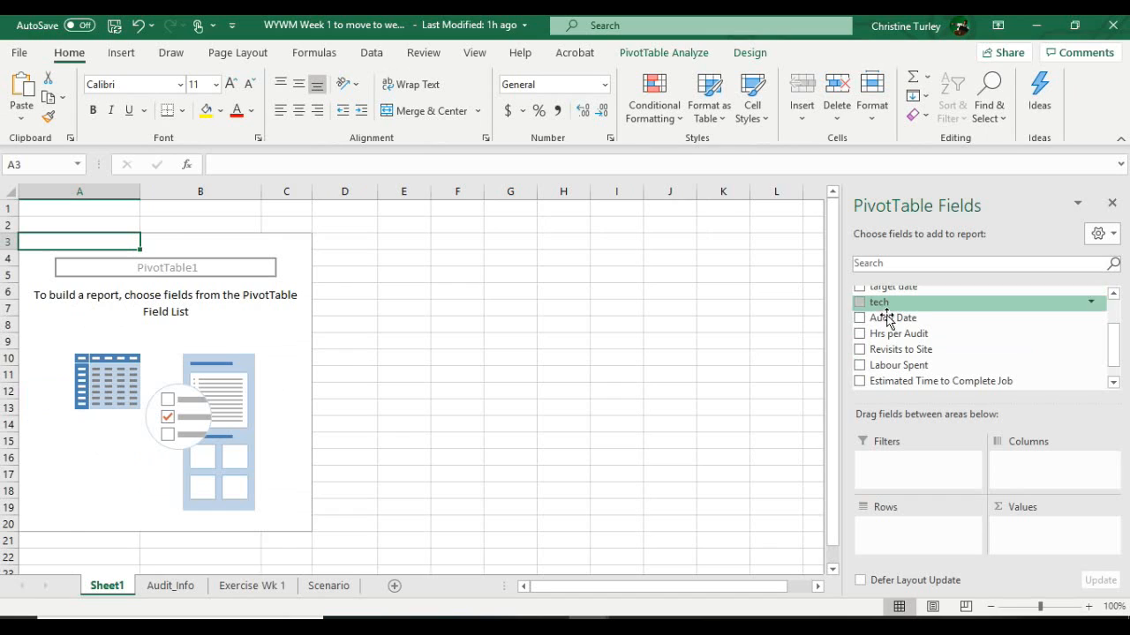
{"action": "left_click_drag", "start_coordinate": [916, 355], "coordinate": [1031, 538]}
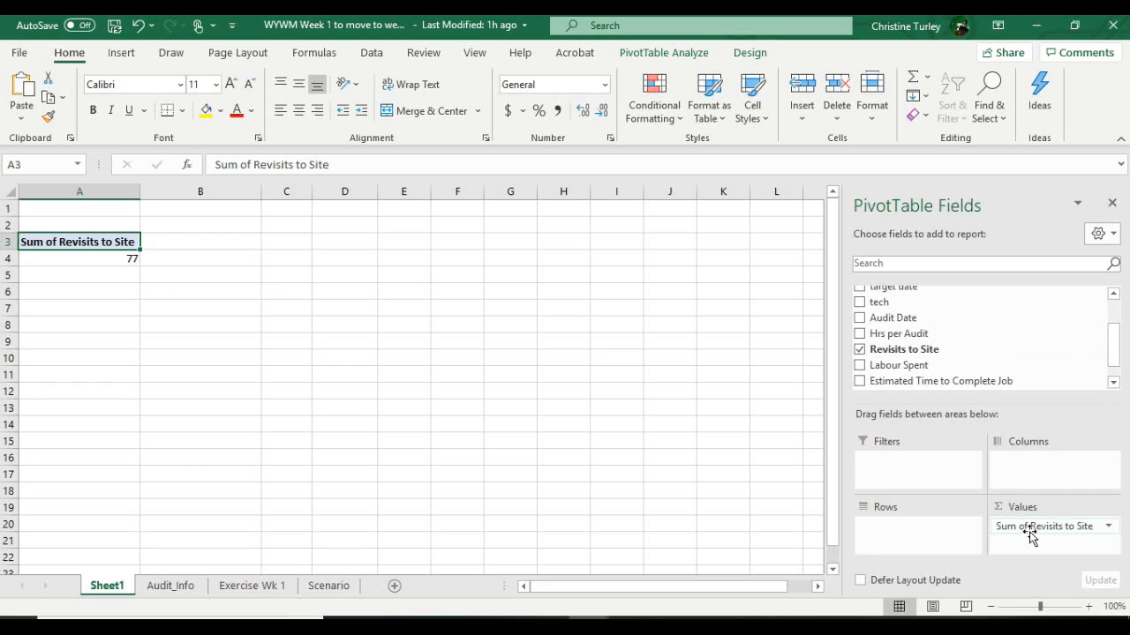
- Change the PivotTable's Revisits to Site value field to summarize by Count
{"action": "left_click", "coordinate": [1105, 528]}
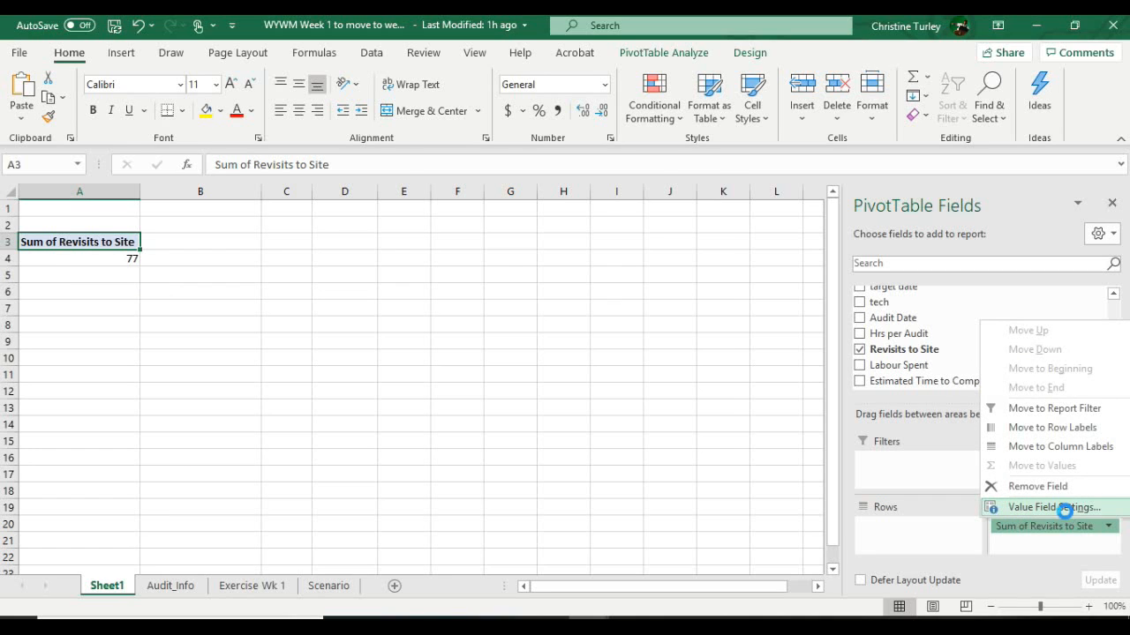
{"action": "left_click", "coordinate": [1063, 509]}
{"action": "left_click", "coordinate": [457, 330]}
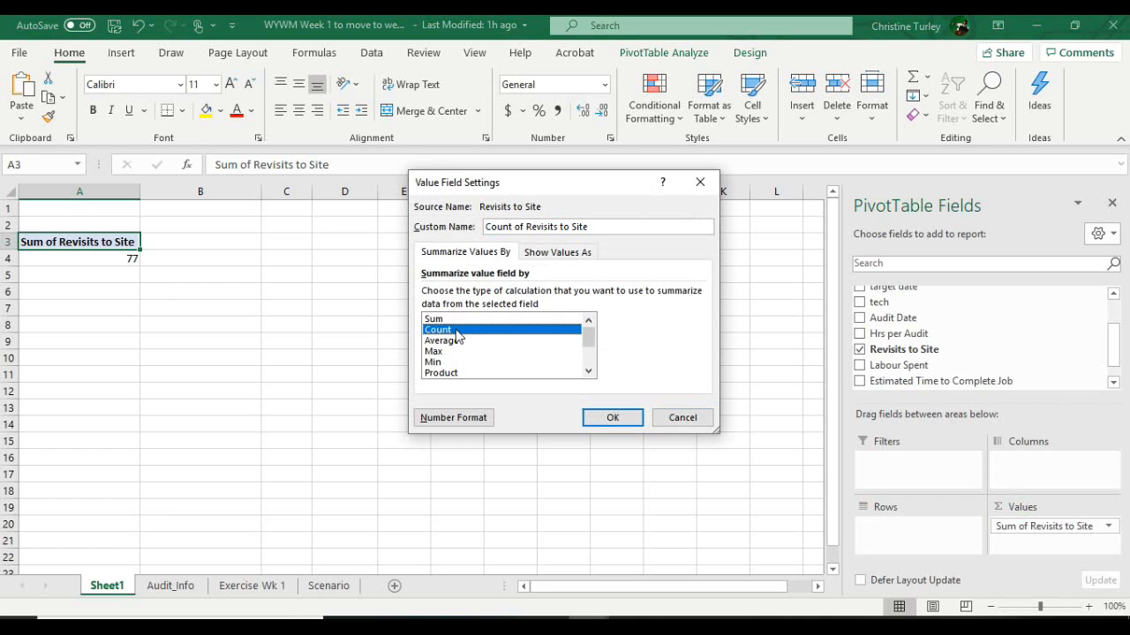
{"action": "left_click", "coordinate": [615, 420]}
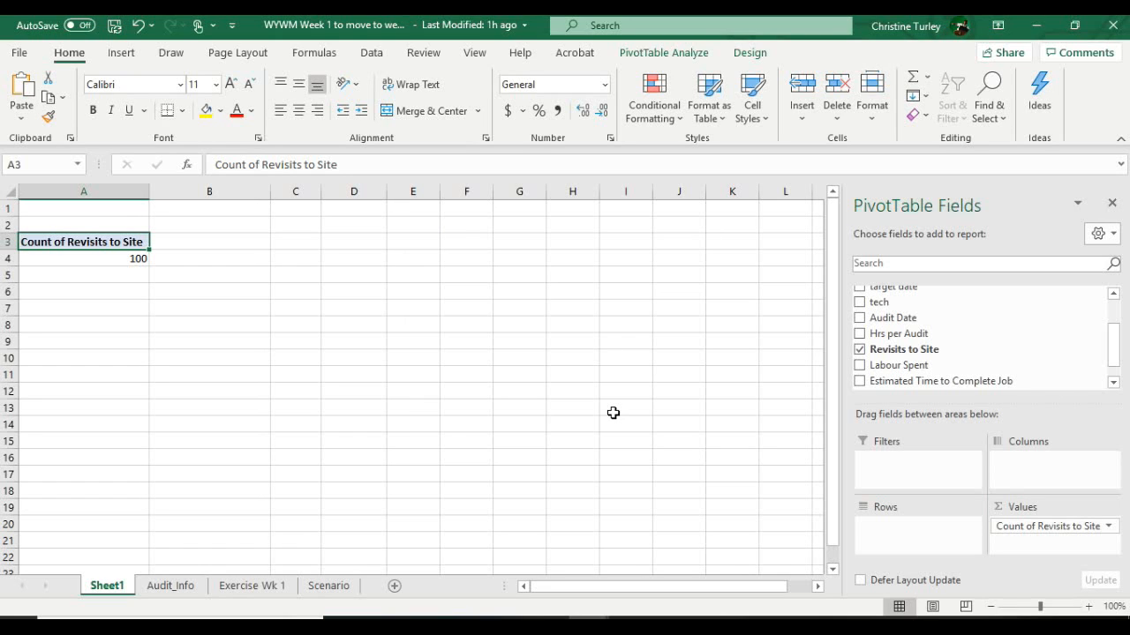
- Set the Revisits to Site value field back to summarizing by Sum
{"action": "left_click", "coordinate": [1046, 528]}
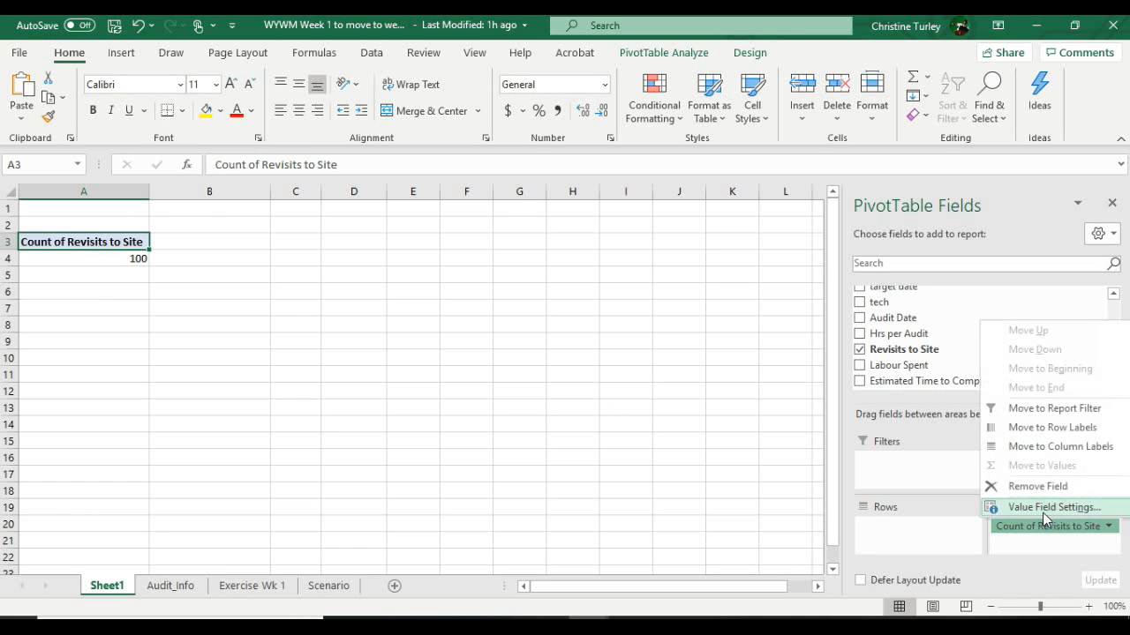
{"action": "left_click", "coordinate": [1042, 508]}
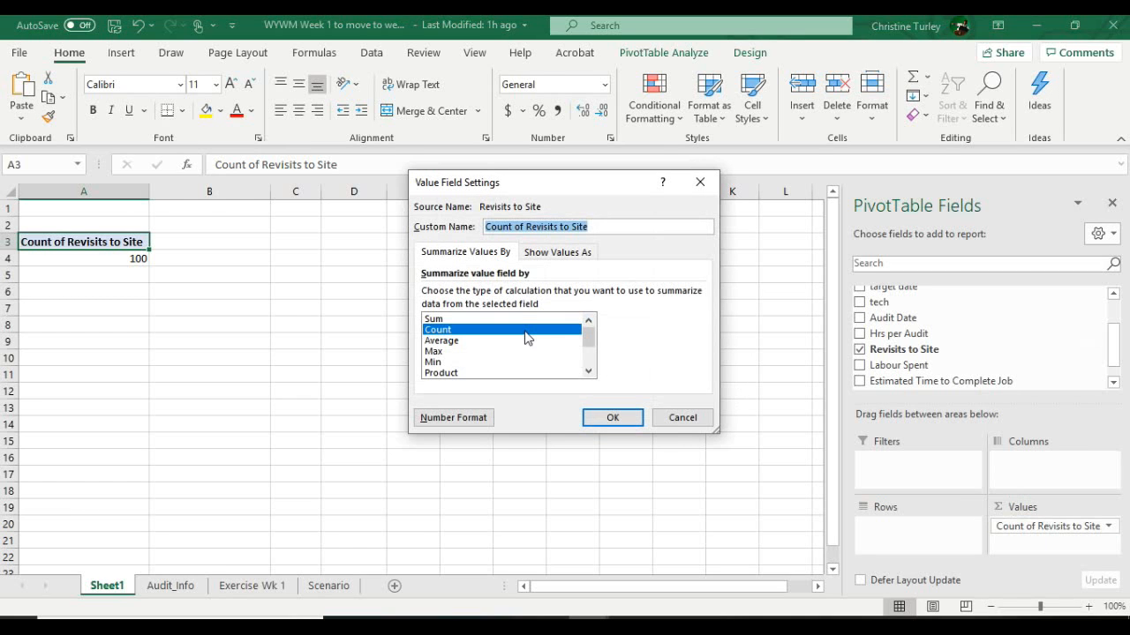
{"action": "left_click", "coordinate": [519, 319]}
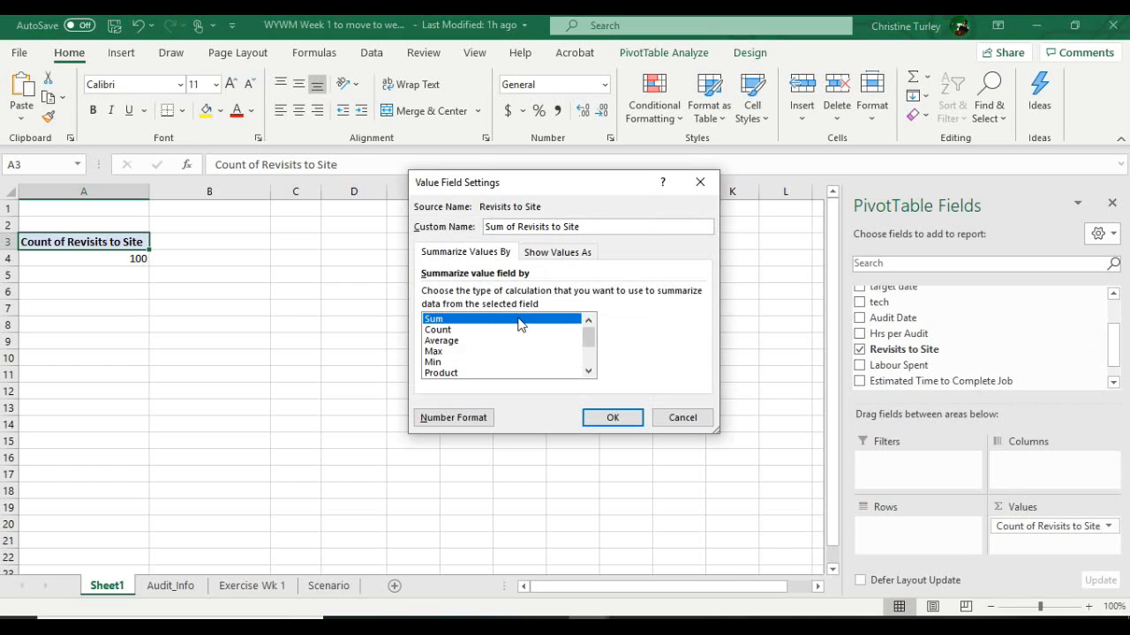
{"action": "left_click", "coordinate": [618, 422]}
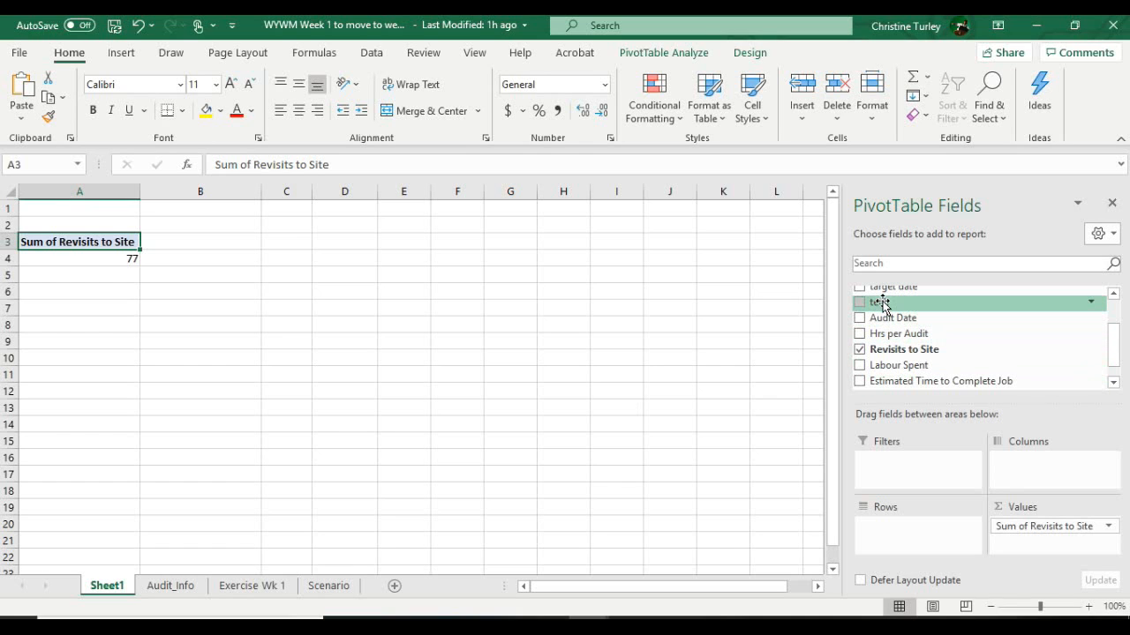
- Break the revisits down with tech as the PivotTable's row field and Metro/Regional as its column field
{"action": "left_click_drag", "start_coordinate": [883, 305], "coordinate": [888, 538]}
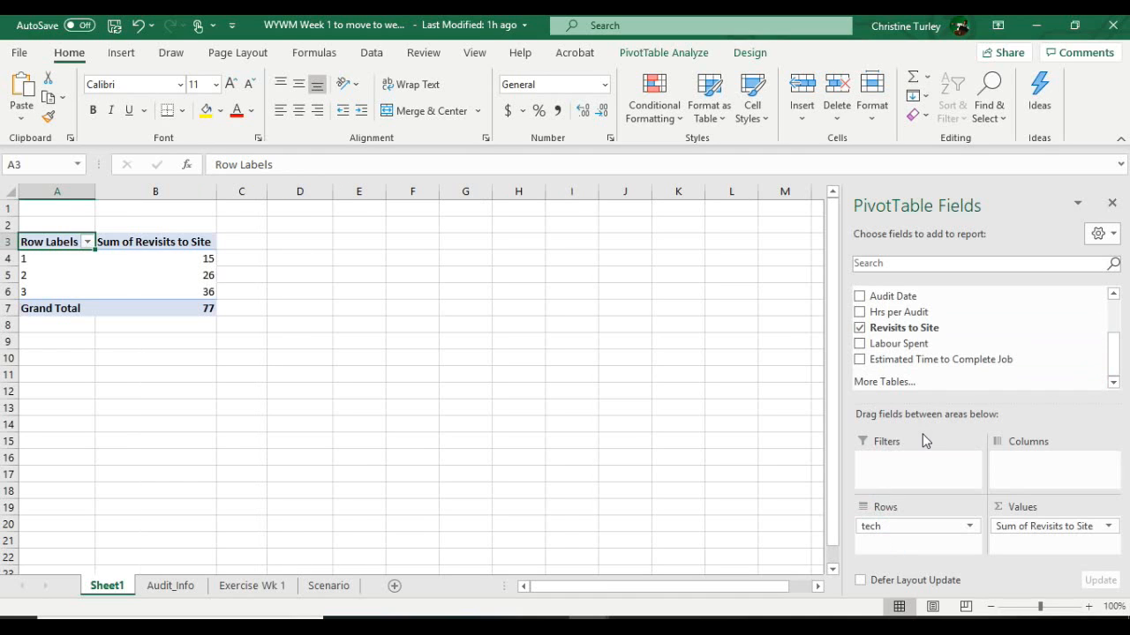
{"action": "scroll", "coordinate": [947, 369], "scroll_direction": "up", "scroll_amount": 1}
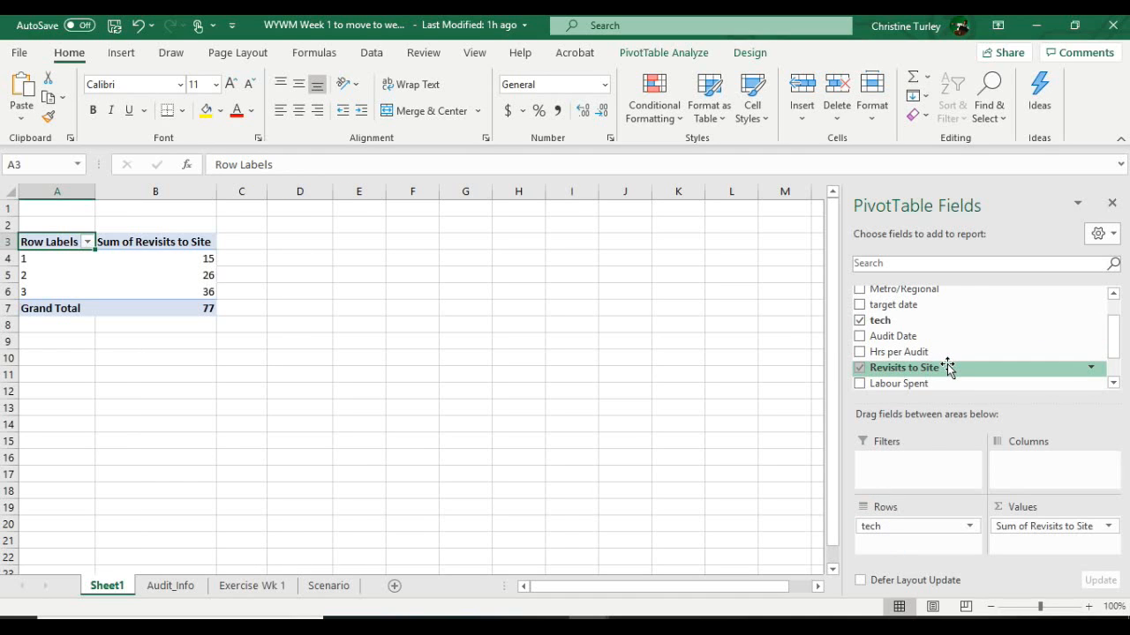
{"action": "scroll", "coordinate": [943, 329], "scroll_direction": "up", "scroll_amount": 1}
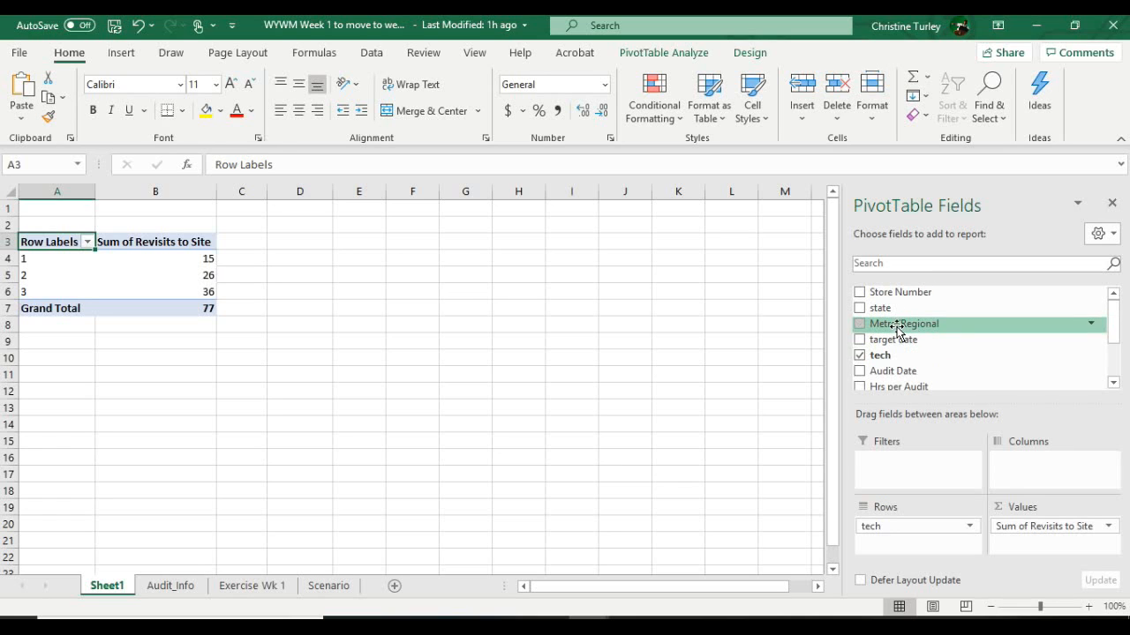
{"action": "left_click_drag", "start_coordinate": [896, 326], "coordinate": [1045, 477]}
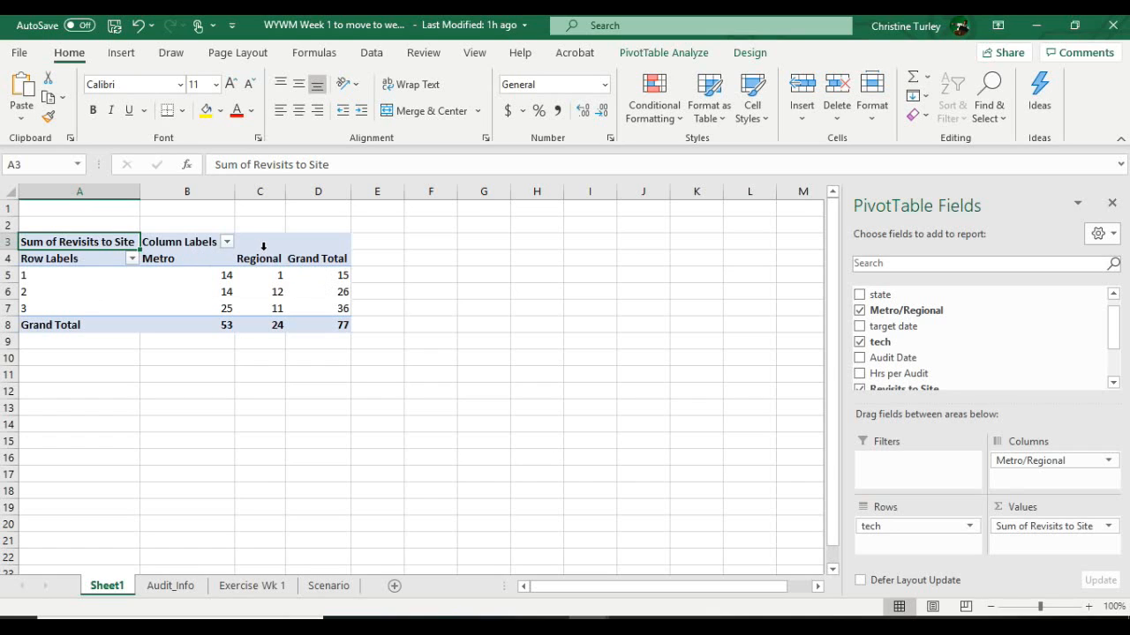
- Insert a clustered column PivotChart of the revisits by tech and place it beside the PivotTable without covering the data
{"action": "mouse_move", "coordinate": [275, 275]}
{"action": "left_click", "coordinate": [123, 54]}
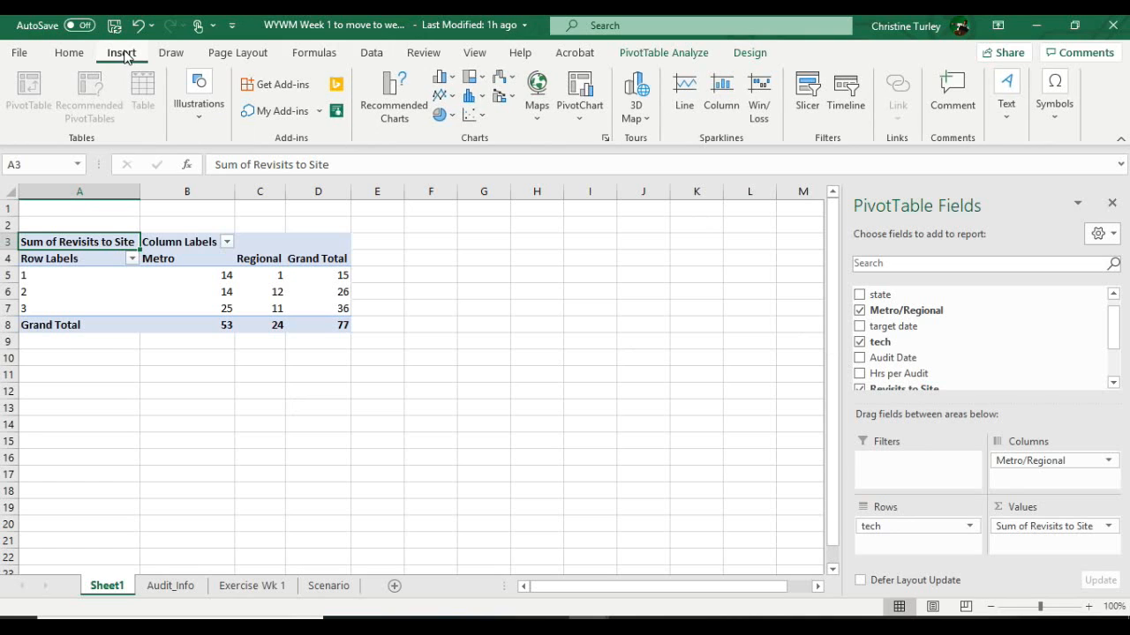
{"action": "left_click", "coordinate": [371, 52]}
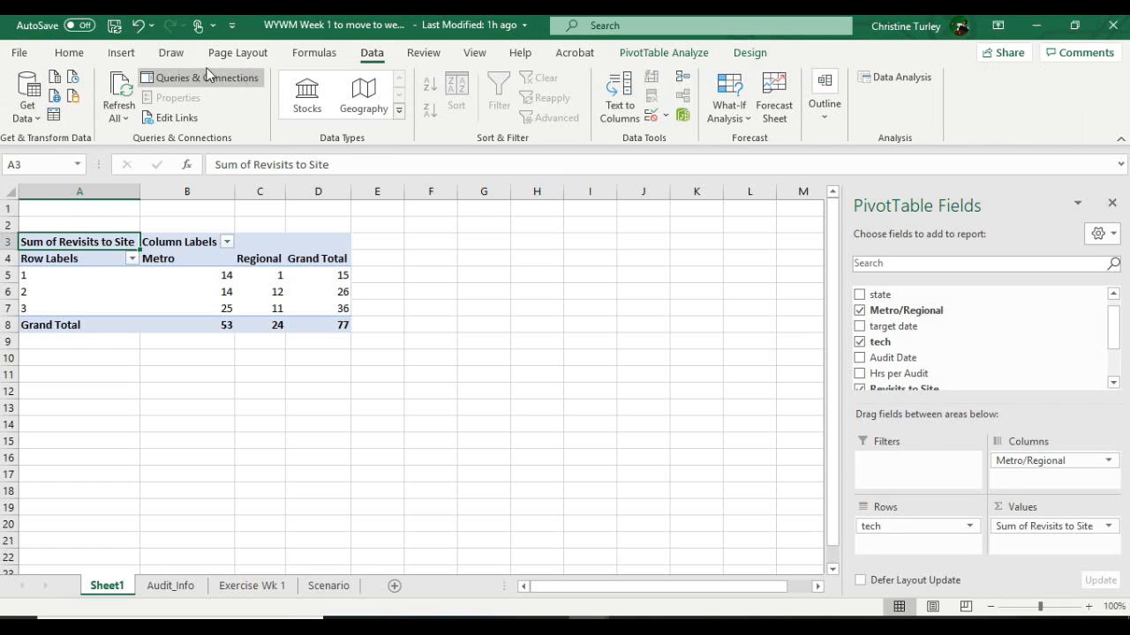
{"action": "left_click", "coordinate": [120, 53]}
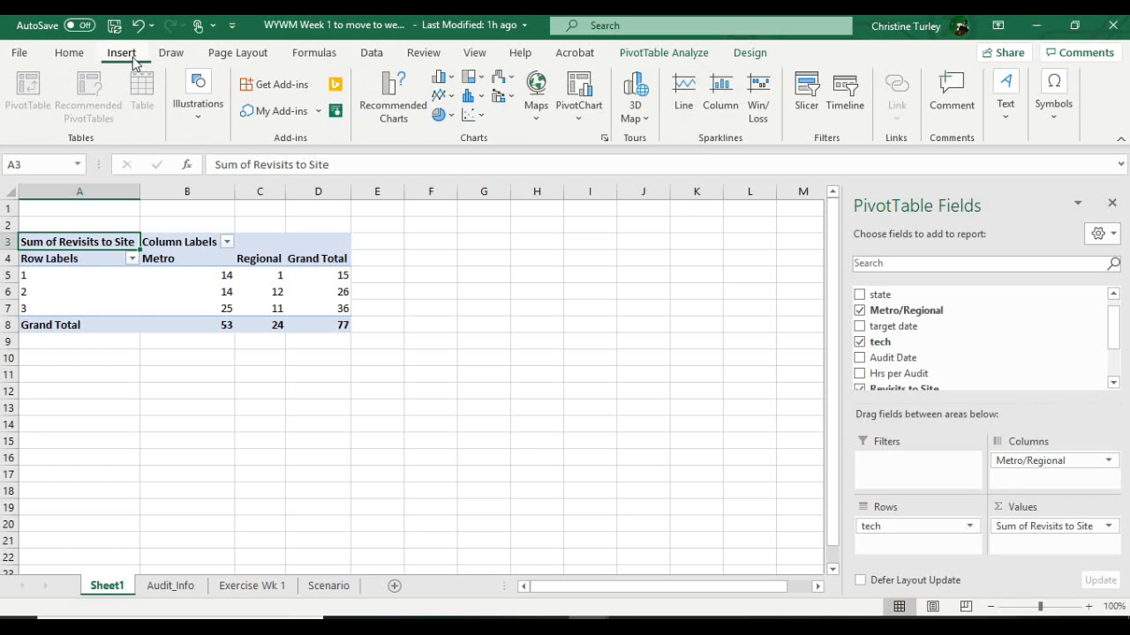
{"action": "left_click", "coordinate": [386, 112]}
{"action": "mouse_move", "coordinate": [542, 266]}
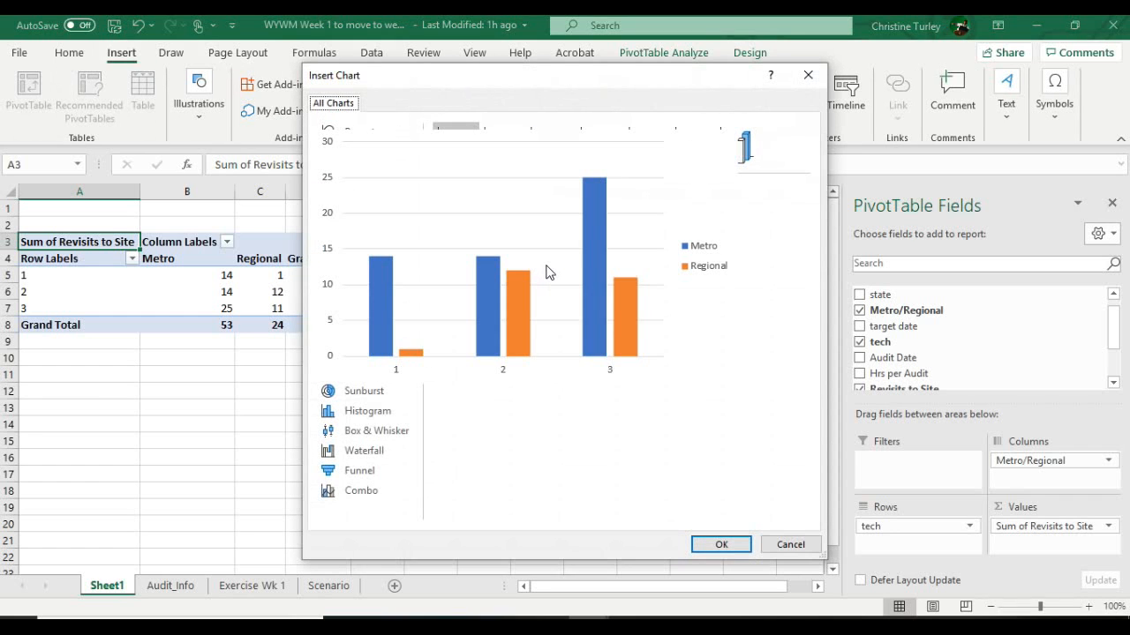
{"action": "left_click", "coordinate": [722, 545]}
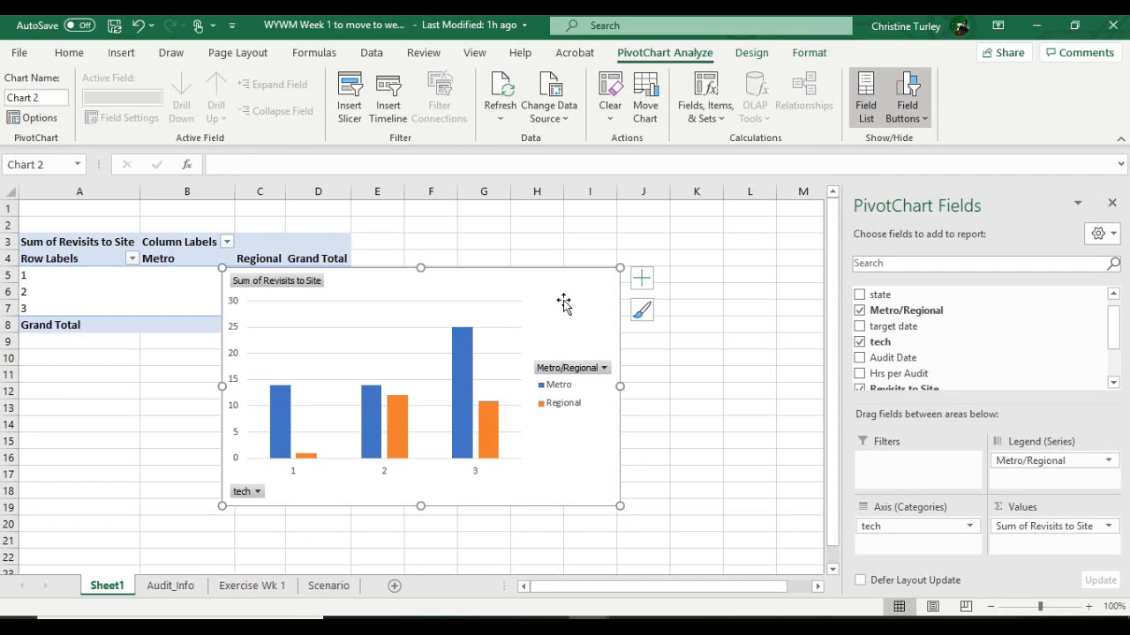
{"action": "left_click_drag", "start_coordinate": [564, 297], "coordinate": [715, 260]}
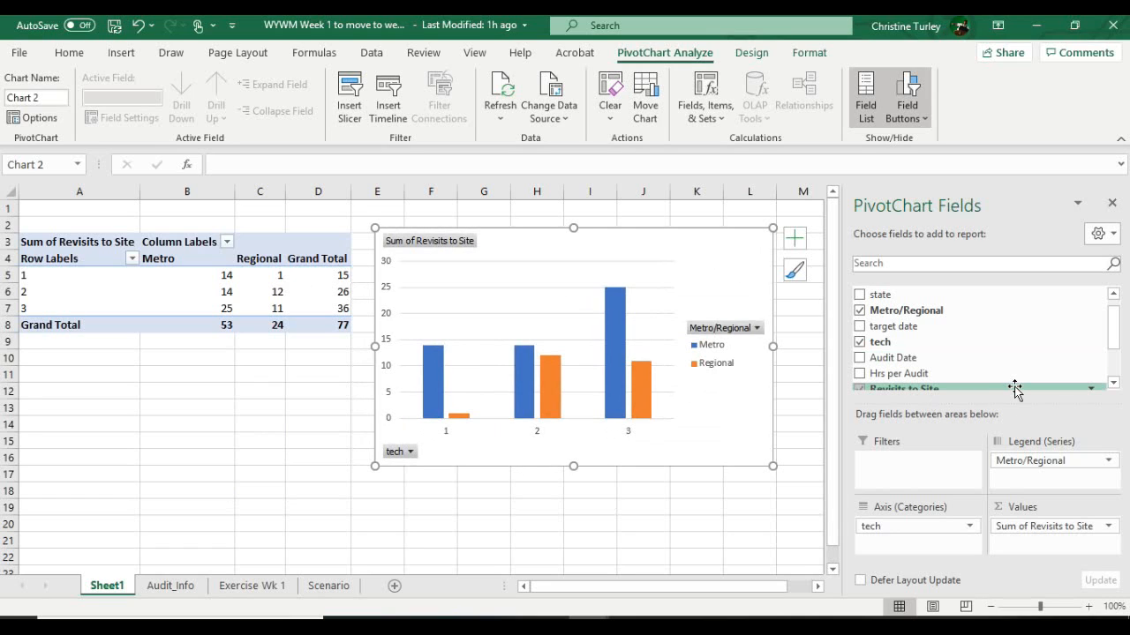
- Add Revisits to Site as a second axis category beneath tech in the PivotChart
{"action": "scroll", "coordinate": [1015, 338], "scroll_direction": "down", "scroll_amount": 2}
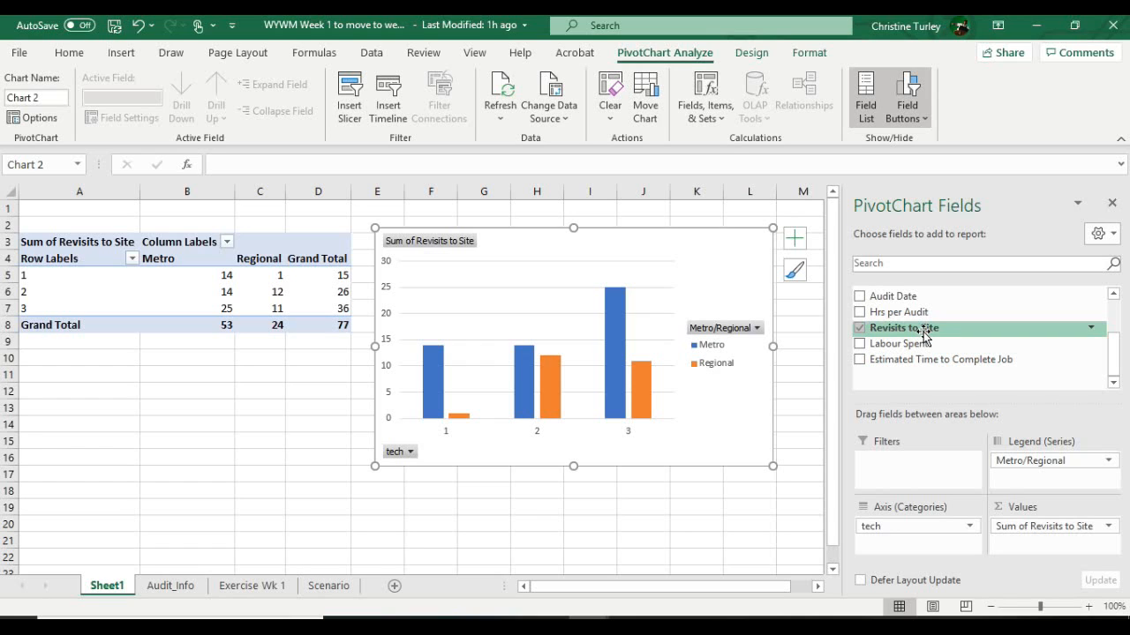
{"action": "left_click_drag", "start_coordinate": [924, 337], "coordinate": [902, 551]}
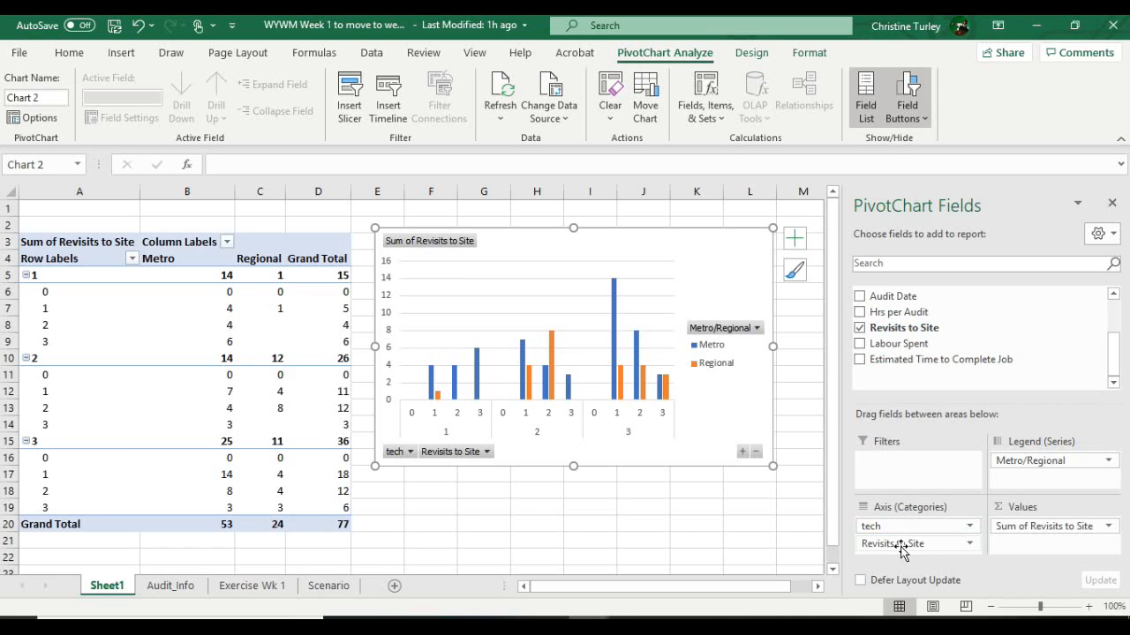